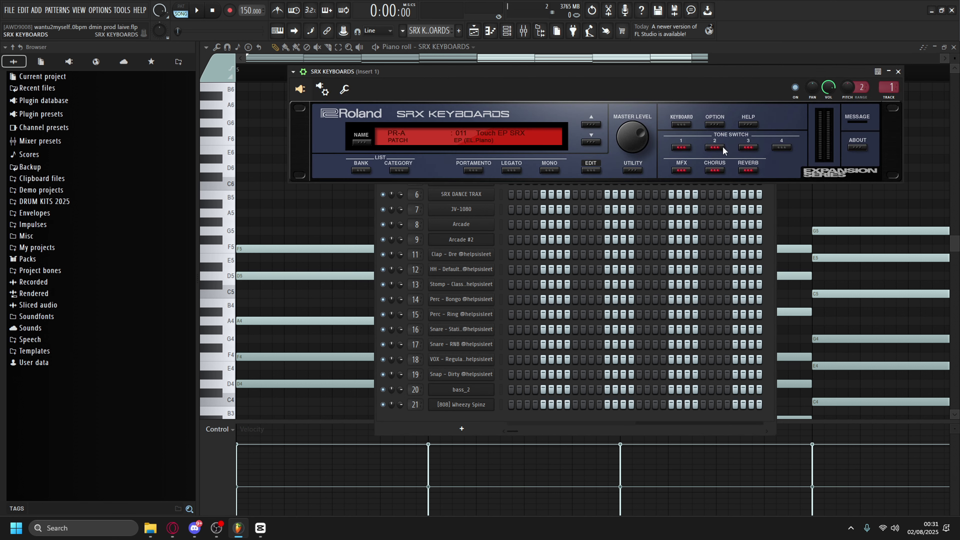
Close the SRX KEYBOARDS instrument and channel rack, then play the full chord pattern in the piano roll and stop playback.
{"action": "left_click", "coordinate": [898, 72]}
{"action": "left_click", "coordinate": [770, 81]}
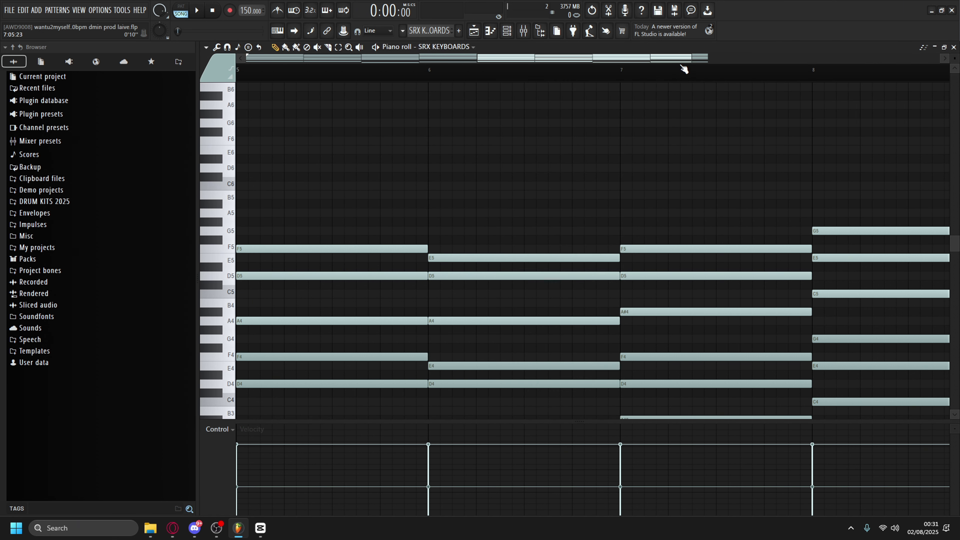
{"action": "left_click_drag", "start_coordinate": [690, 60], "coordinate": [889, 60]}
{"action": "key", "text": "space"}
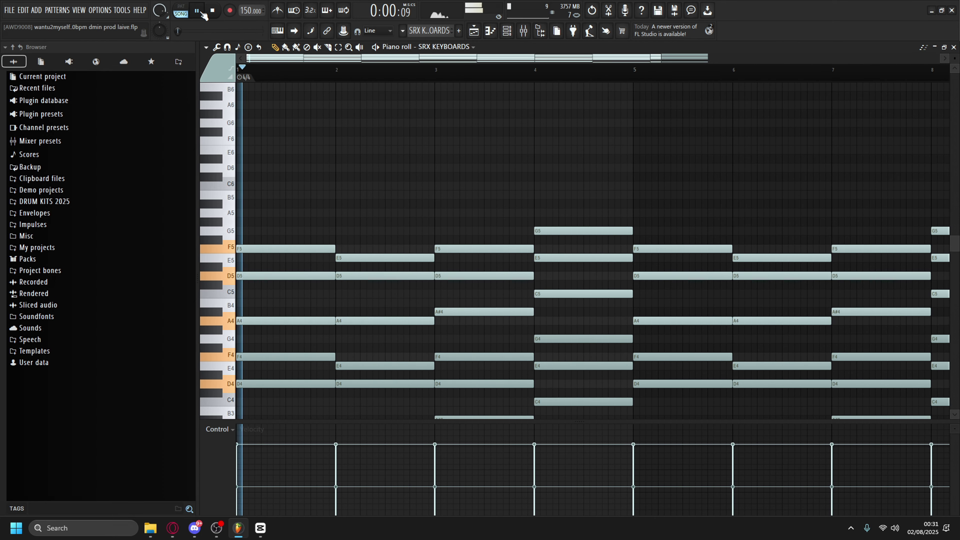
{"action": "scroll", "coordinate": [338, 77], "scroll_direction": "down", "scroll_amount": 2}
{"action": "scroll", "coordinate": [337, 120], "scroll_direction": "down", "scroll_amount": 5}
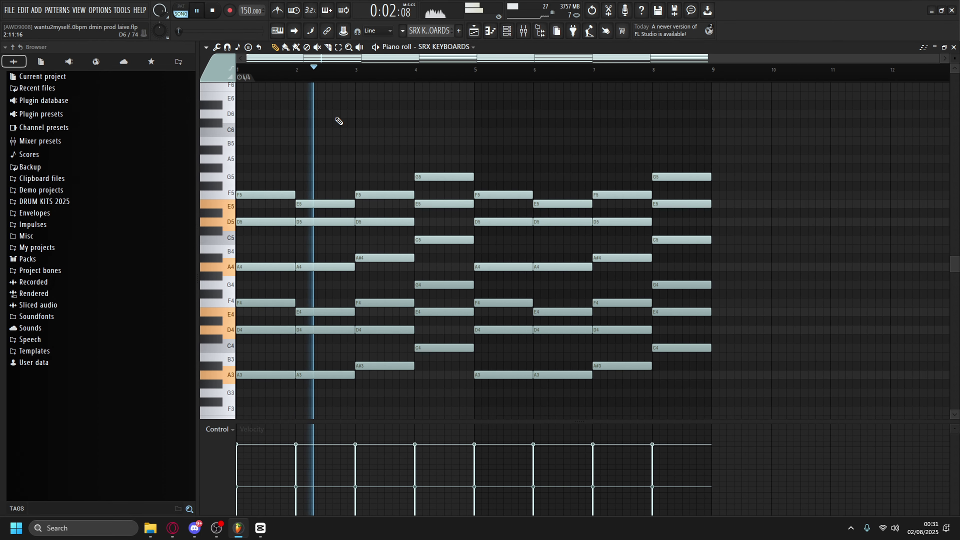
{"action": "scroll", "coordinate": [338, 122], "scroll_direction": "down", "scroll_amount": 3}
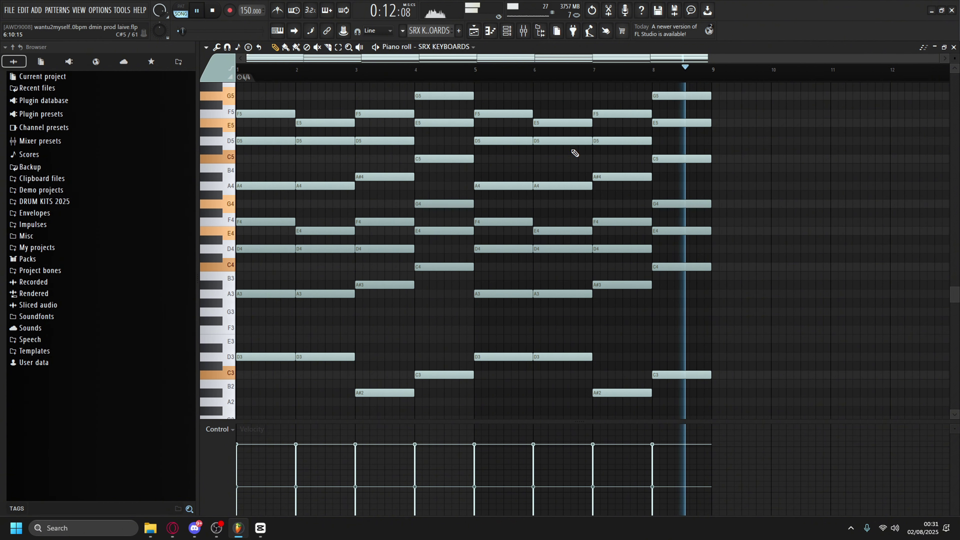
{"action": "key", "text": "space"}
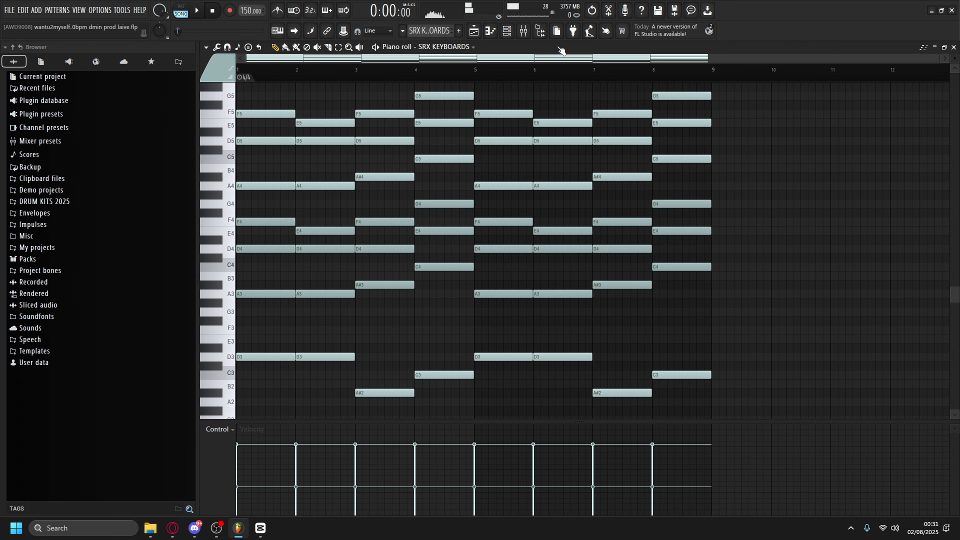
Show the Fruity Parametric EQ 2 on mixer Insert 1.
{"action": "left_click", "coordinate": [530, 32]}
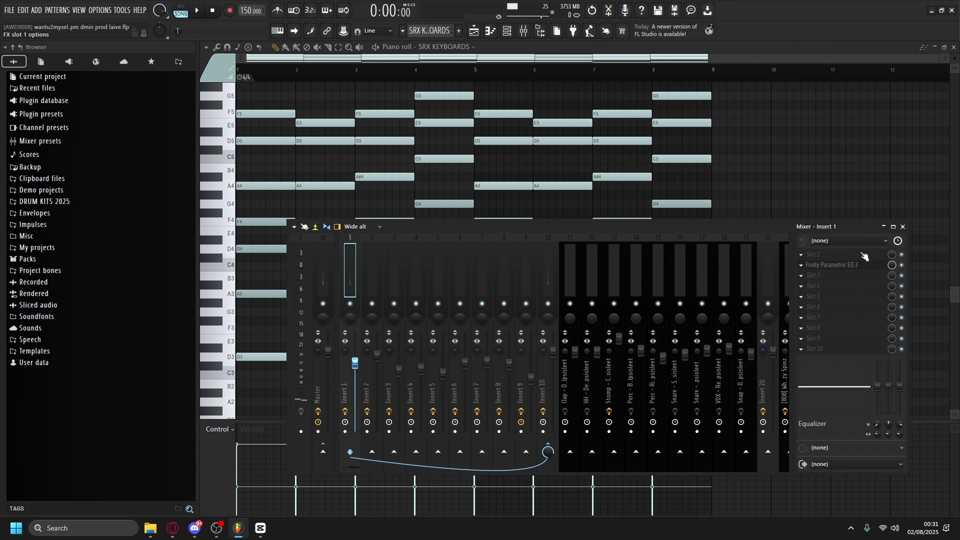
{"action": "left_click", "coordinate": [857, 265]}
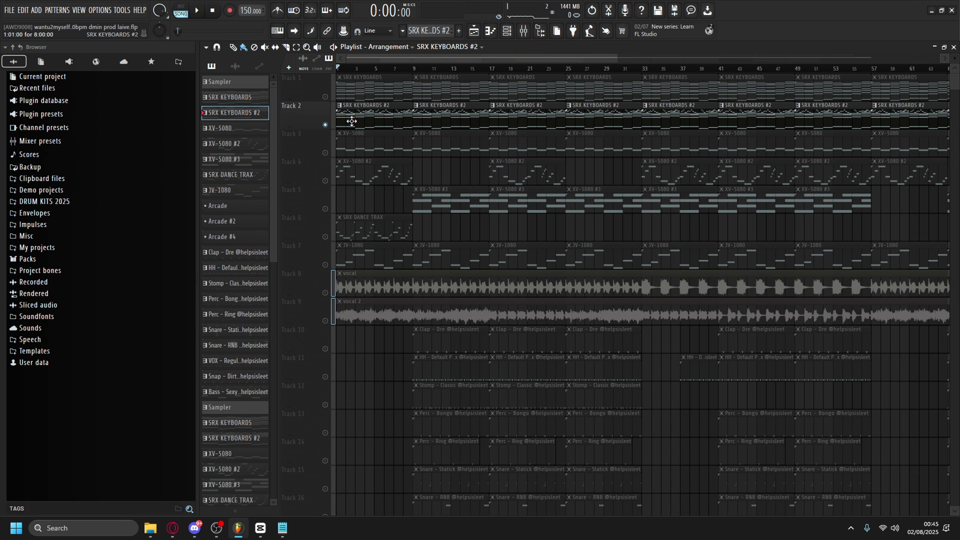
Open the SRX KEYBOARDS #2 pattern from Track 2 in the piano roll and show its instrument.
{"action": "double_click", "coordinate": [352, 121]}
{"action": "key", "text": "F6"}
{"action": "left_click", "coordinate": [474, 137]}
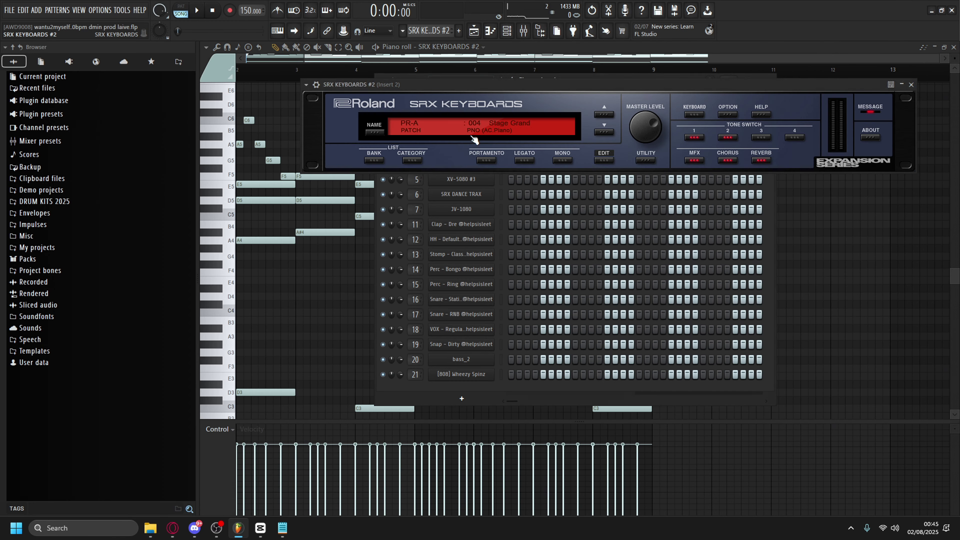
Return to the SRX KEYBOARDS #2 notes, play the pattern and stop playback.
{"action": "left_click", "coordinate": [257, 77]}
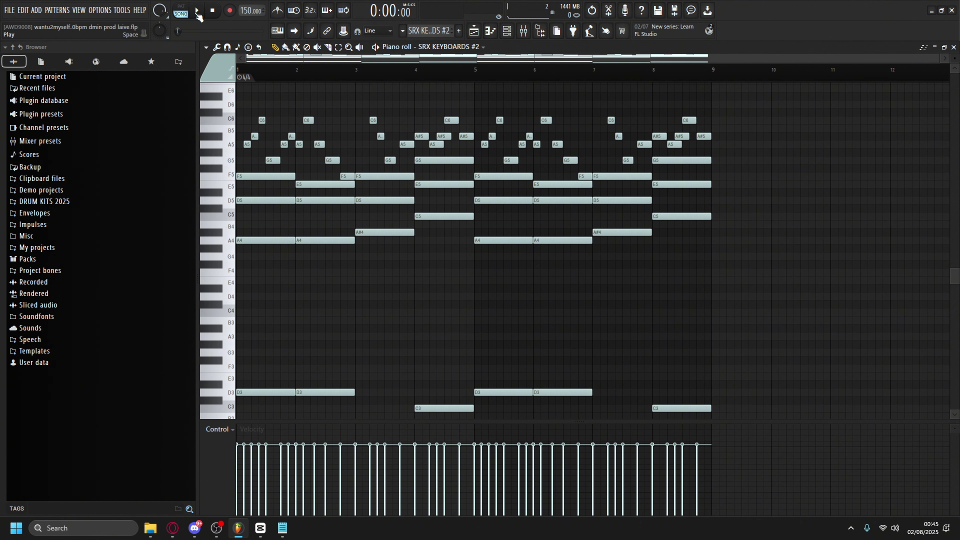
{"action": "left_click", "coordinate": [197, 11]}
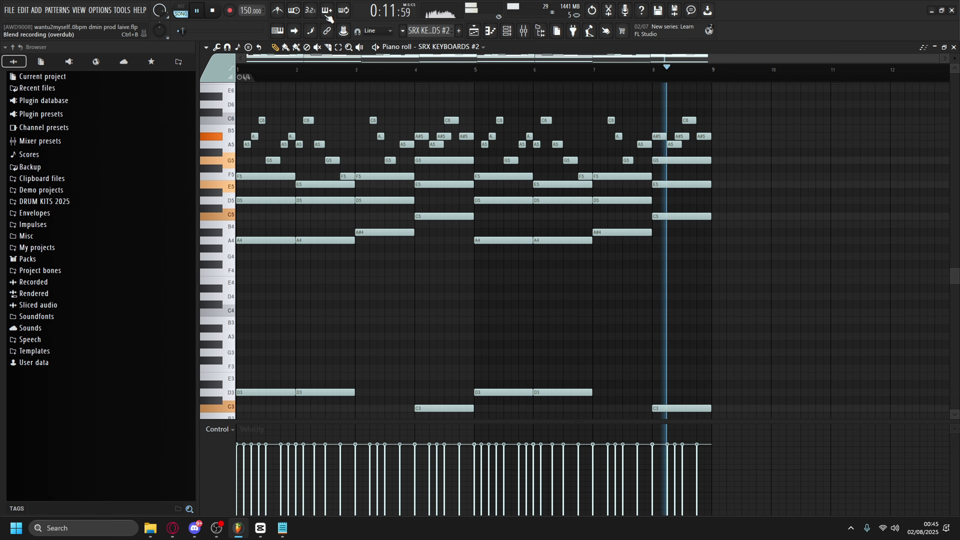
{"action": "key", "text": "space"}
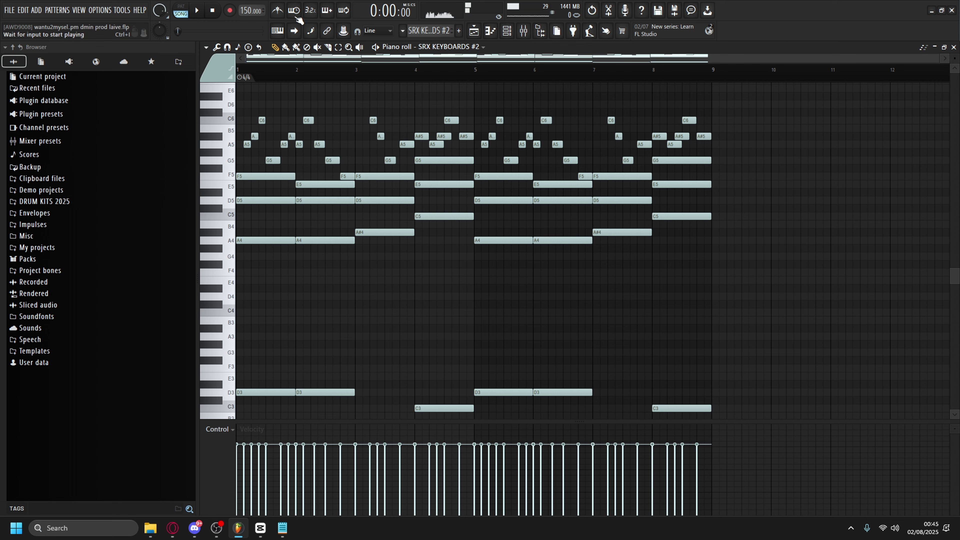
Inspect the Fruity Parametric EQ 2 on mixer Insert 2, close it and return to the playlist.
{"action": "left_click", "coordinate": [522, 35]}
{"action": "left_click", "coordinate": [838, 281]}
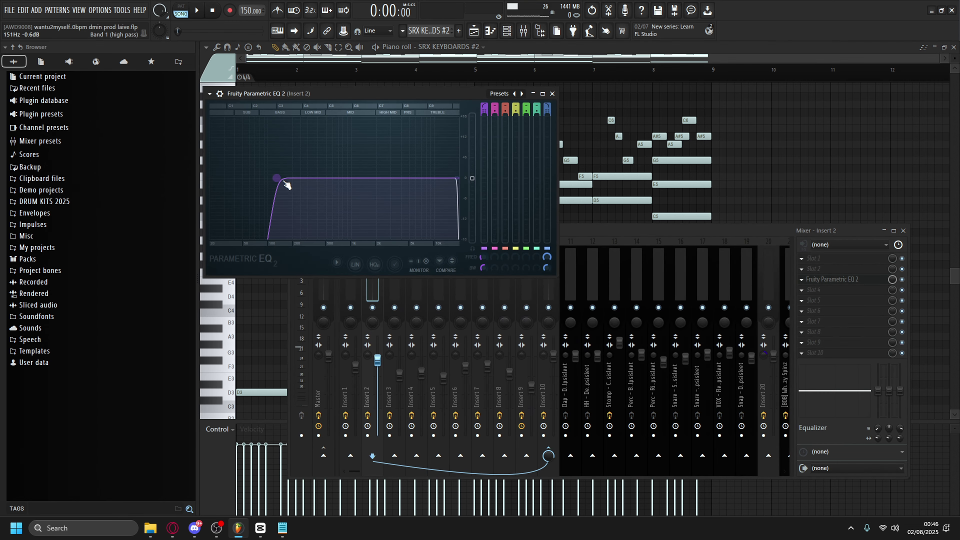
{"action": "left_click", "coordinate": [552, 94]}
{"action": "key", "text": "F5"}
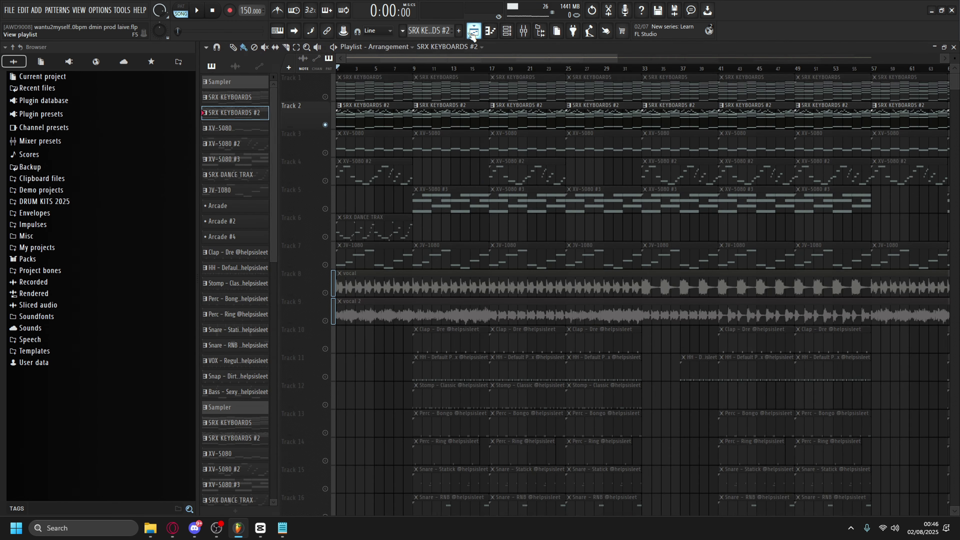
Open the first XV-5080 #2 clip on Track 4 in the piano roll and show its instrument.
{"action": "left_click", "coordinate": [377, 172]}
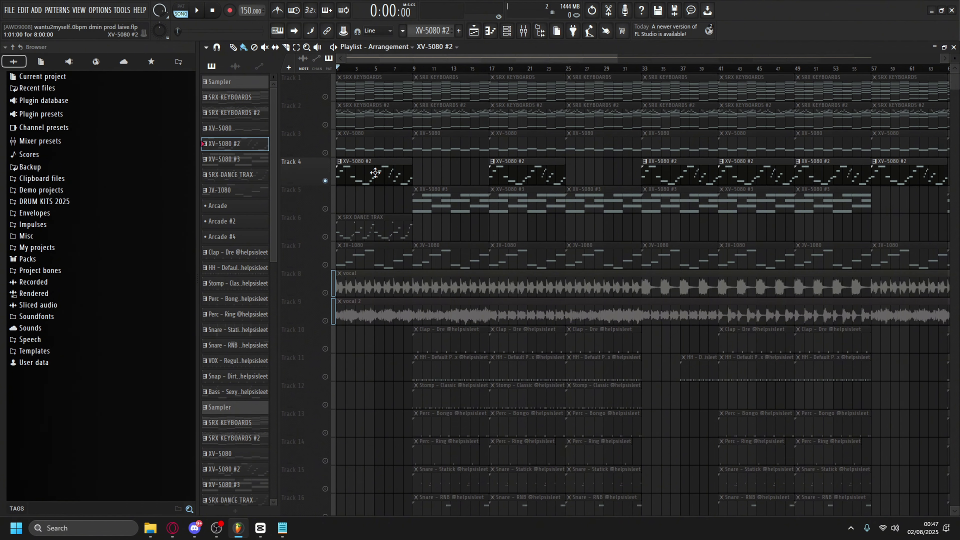
{"action": "double_click", "coordinate": [375, 173]}
{"action": "key", "text": "F6"}
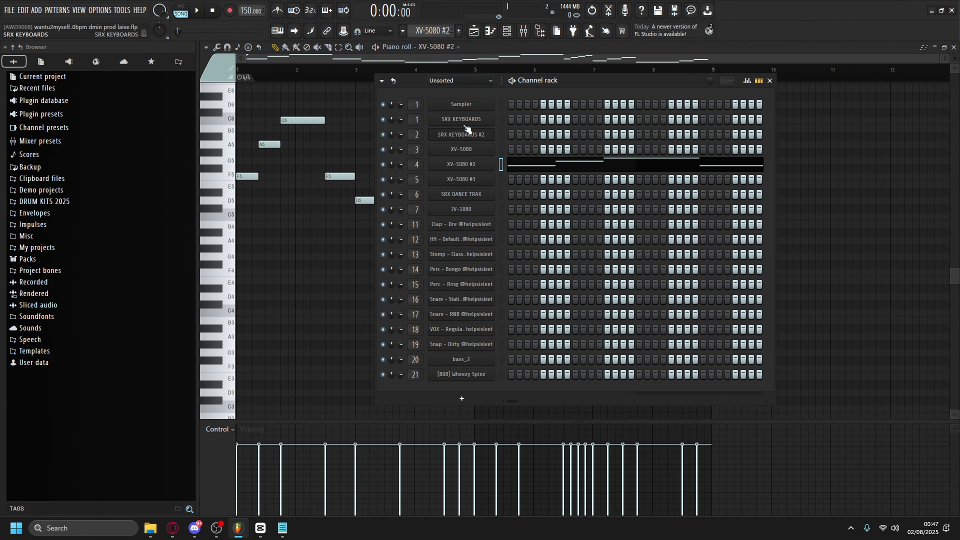
{"action": "left_click", "coordinate": [476, 168]}
Play the XV-5080 #2 melody in the piano roll and stop playback.
{"action": "left_click", "coordinate": [271, 72]}
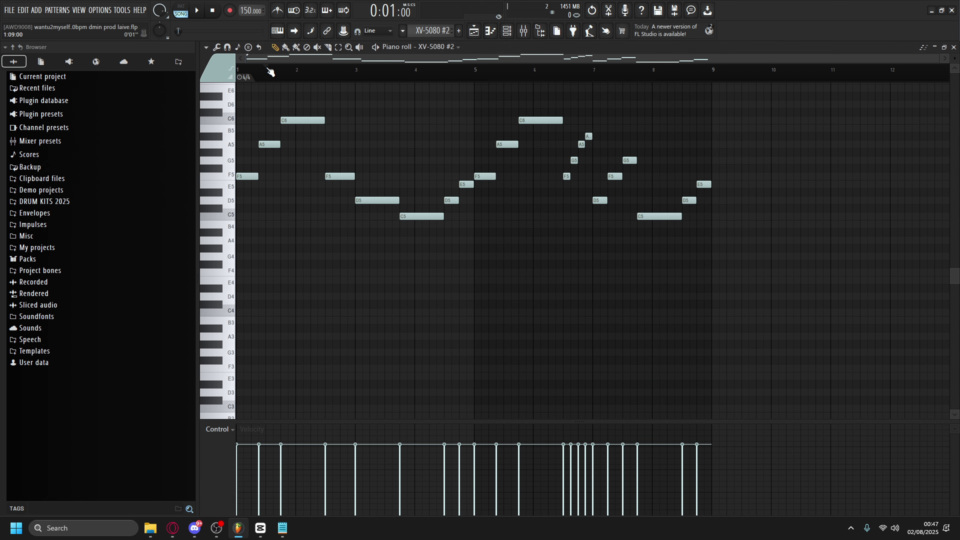
{"action": "key", "text": "space"}
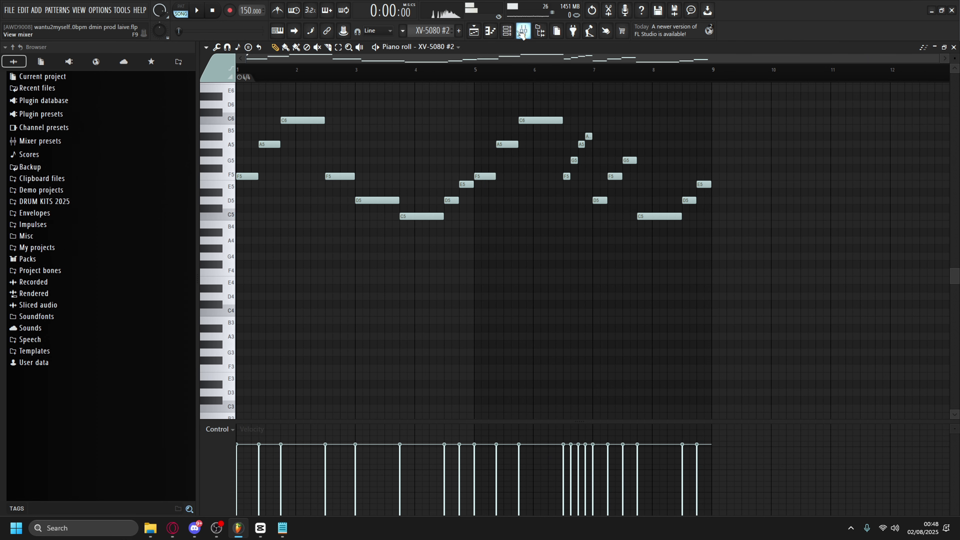
{"action": "key", "text": "space"}
Inspect the Fruity Parametric EQ 2 on mixer Insert 4, close it and go back to the playlist.
{"action": "key", "text": "F9"}
{"action": "left_click", "coordinate": [832, 290]}
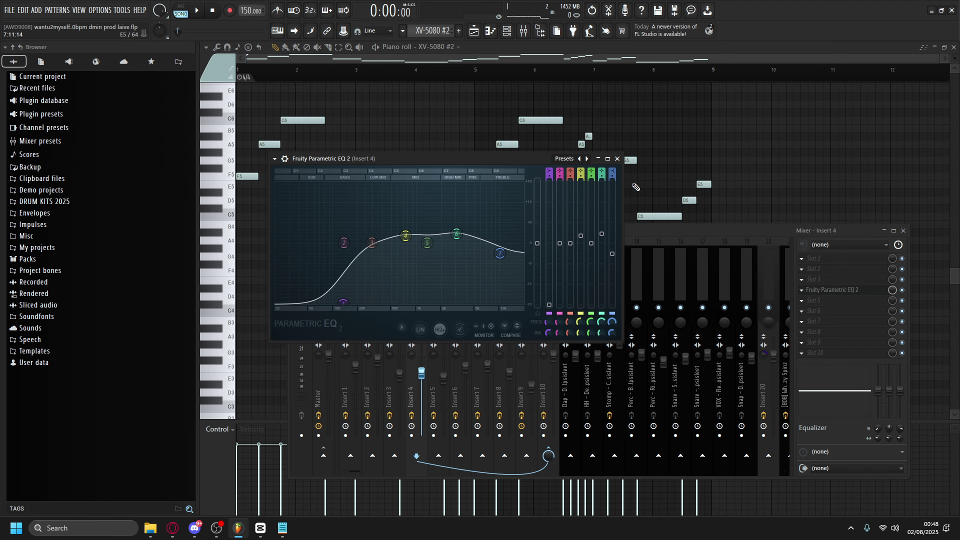
{"action": "left_click", "coordinate": [619, 160]}
{"action": "key", "text": "F5"}
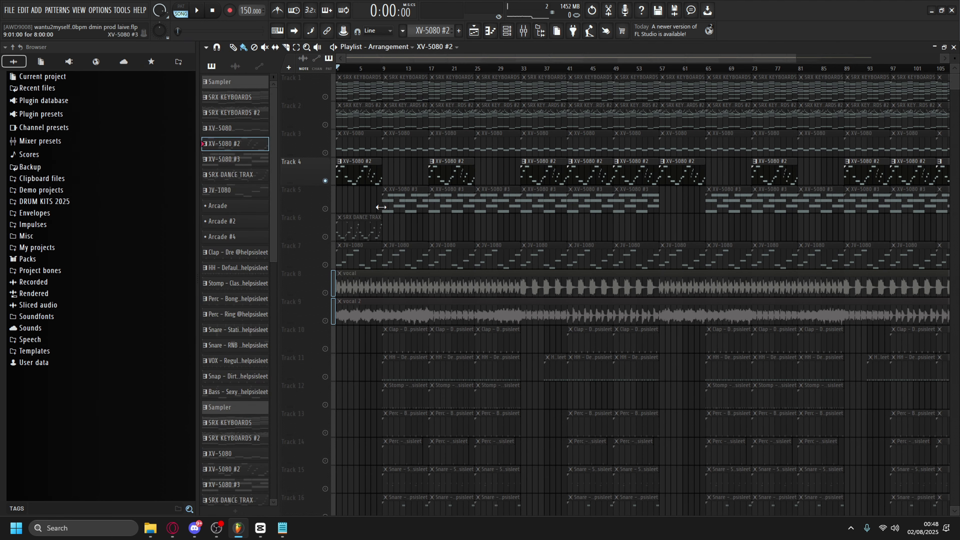
Solo Track 5, open its XV-5080 #3 pattern in the piano roll, and show the instrument's patch before returning to the notes.
{"action": "left_click", "coordinate": [325, 209]}
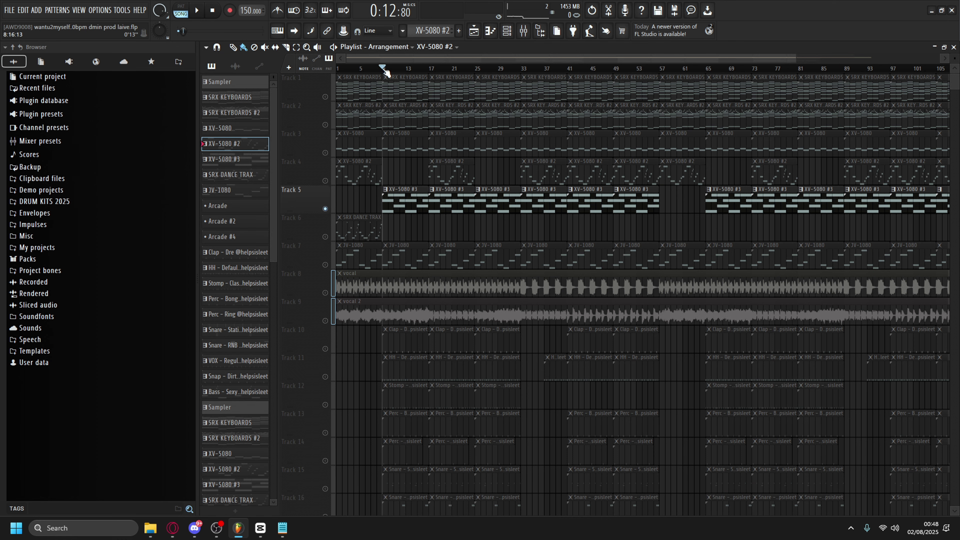
{"action": "double_click", "coordinate": [402, 187]}
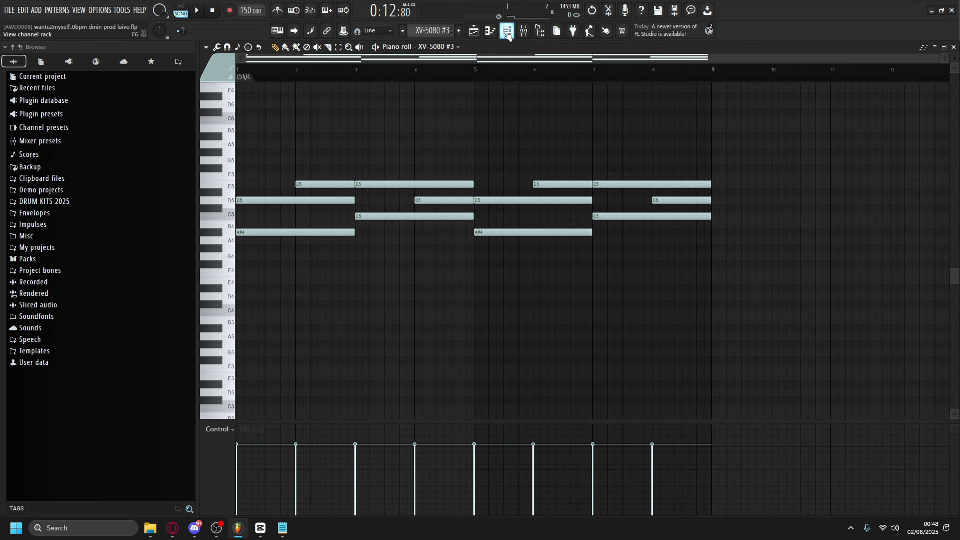
{"action": "key", "text": "F6"}
{"action": "left_click", "coordinate": [466, 182]}
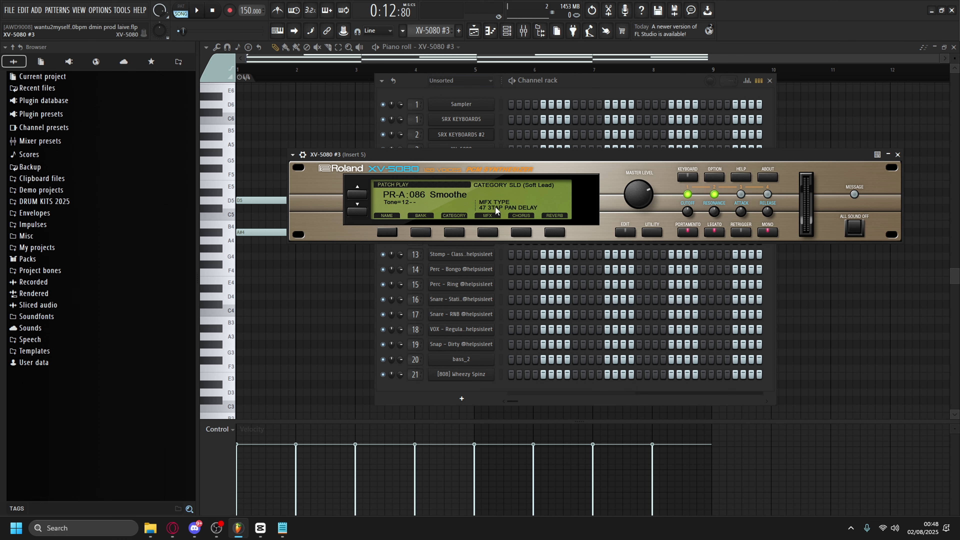
{"action": "key", "text": "F7"}
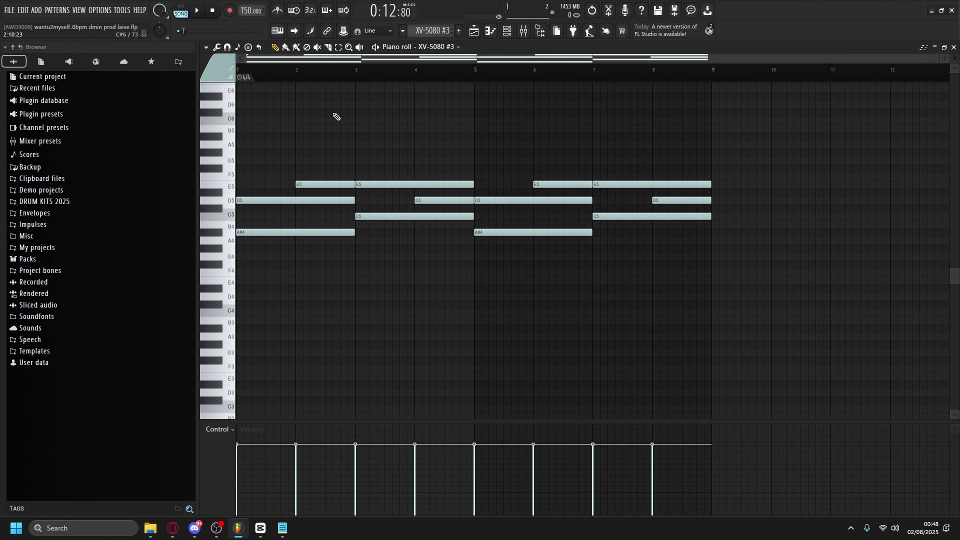
Show the XV-5080 #3 instrument once more and return to its piano roll.
{"action": "key", "text": "F6"}
{"action": "left_click", "coordinate": [468, 183]}
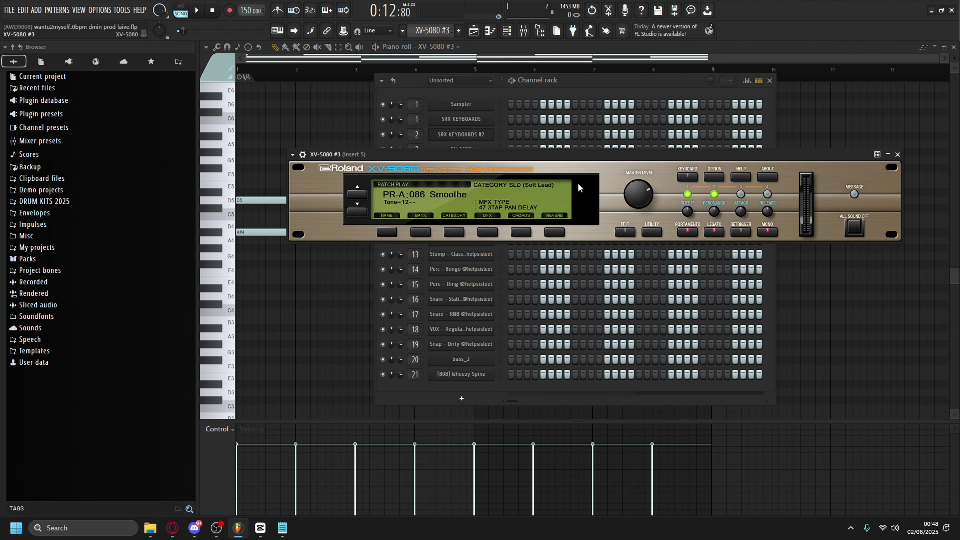
{"action": "key", "text": "F7"}
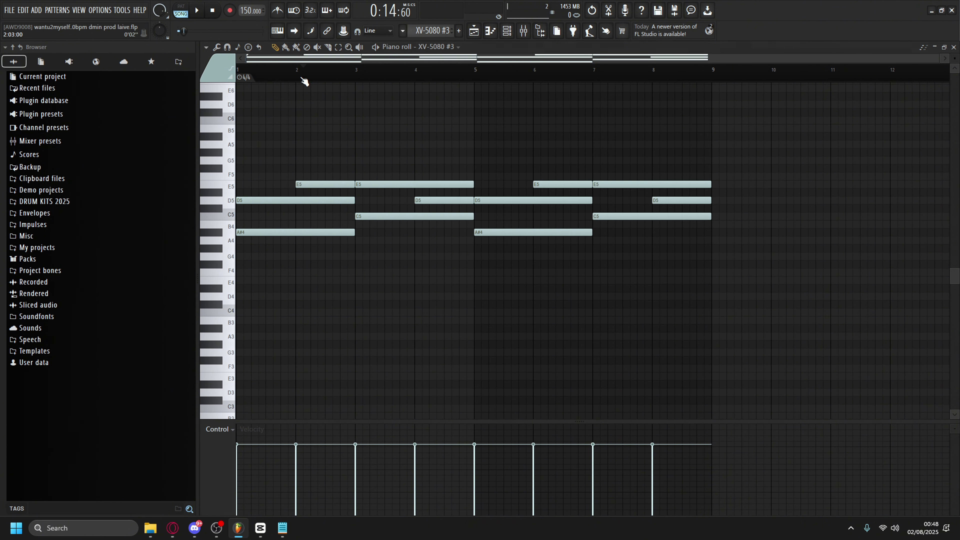
Play the XV-5080 #3 pattern in pattern mode, briefly checking the mixer, and stop playback.
{"action": "left_click", "coordinate": [201, 12]}
{"action": "left_click", "coordinate": [212, 11]}
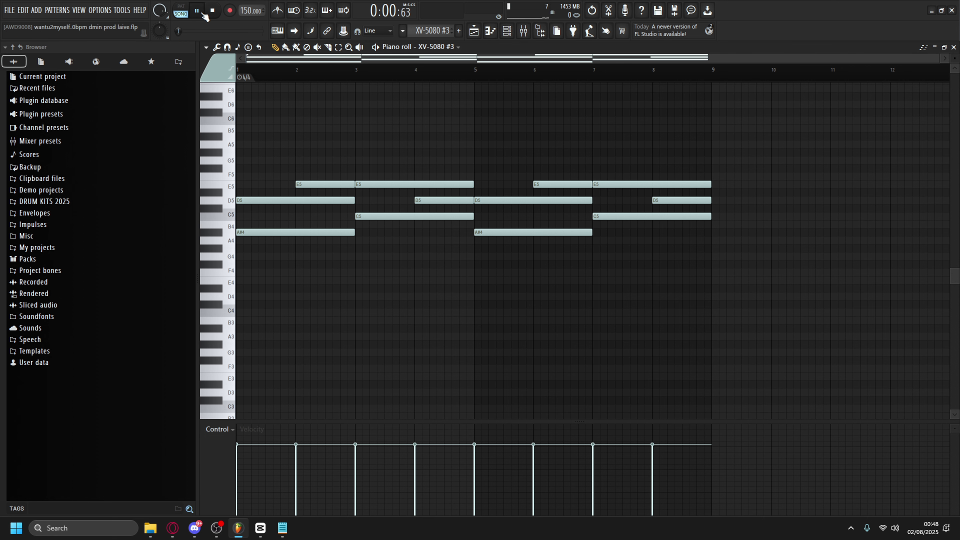
{"action": "left_click", "coordinate": [524, 30]}
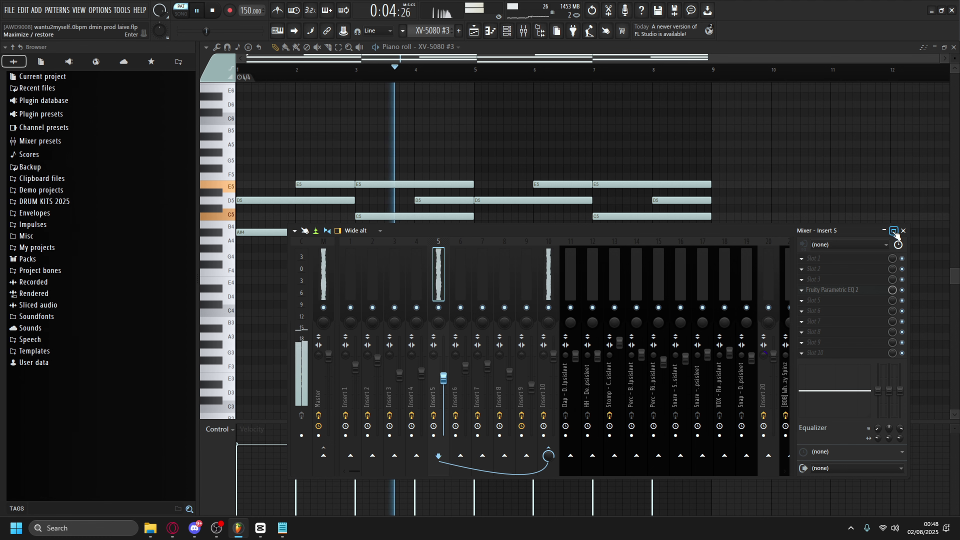
{"action": "left_click", "coordinate": [903, 230]}
{"action": "left_click", "coordinate": [212, 12]}
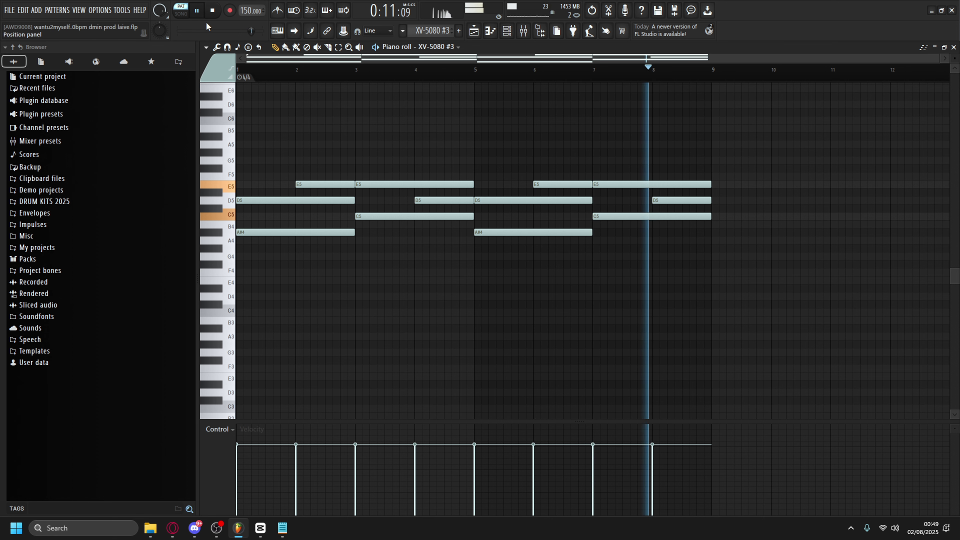
{"action": "left_click", "coordinate": [214, 16]}
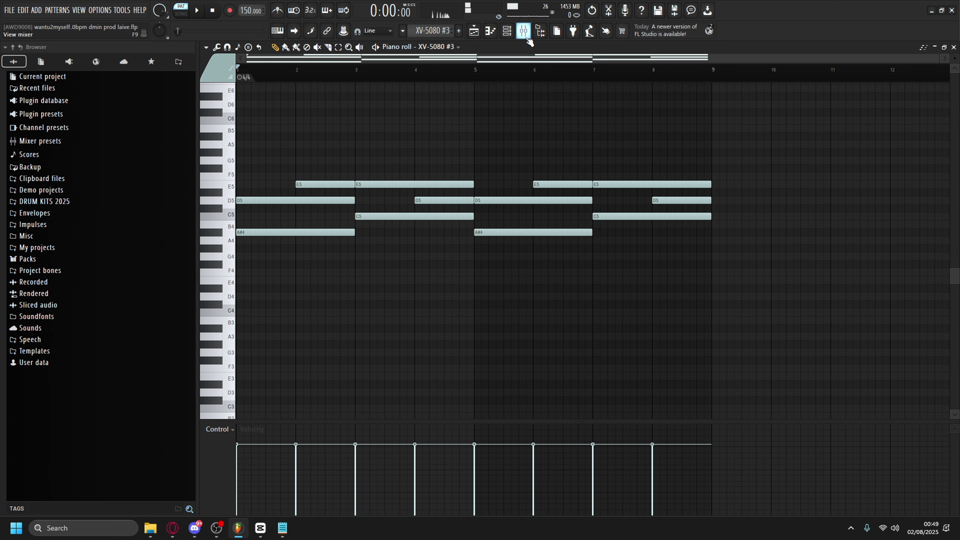
Inspect the Fruity Parametric EQ 2 on mixer Insert 5, close it and return to the playlist.
{"action": "left_click", "coordinate": [524, 30]}
{"action": "left_click", "coordinate": [816, 311]}
{"action": "key", "text": "Escape"}
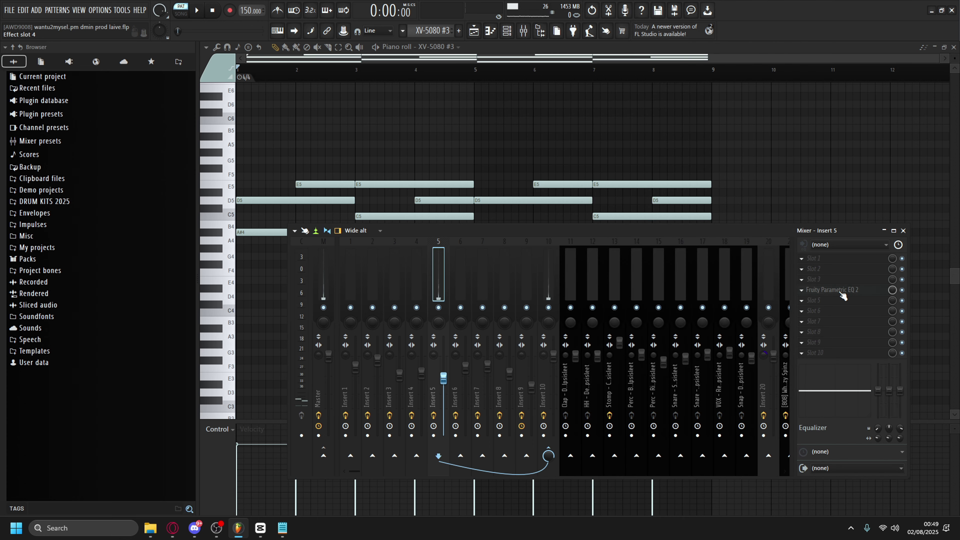
{"action": "left_click", "coordinate": [831, 290]}
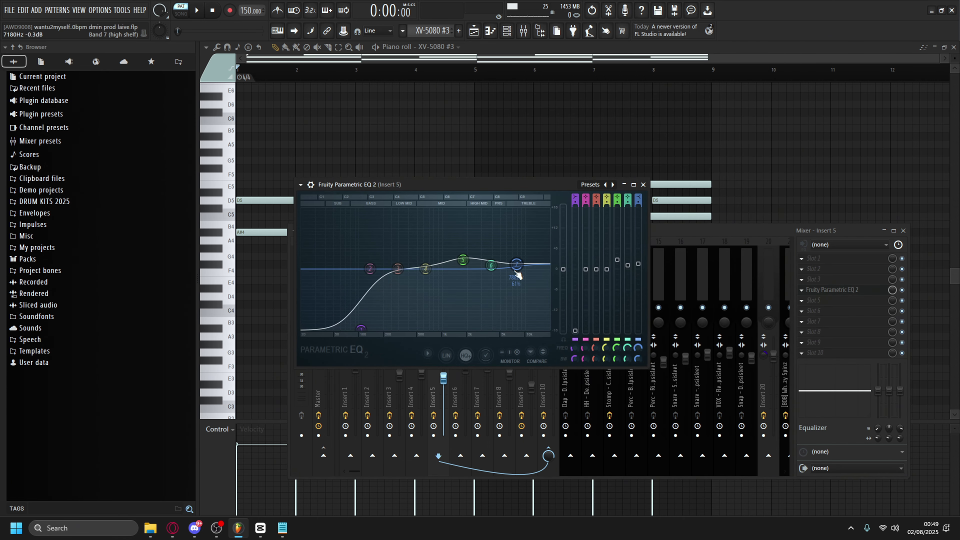
{"action": "left_click", "coordinate": [644, 185]}
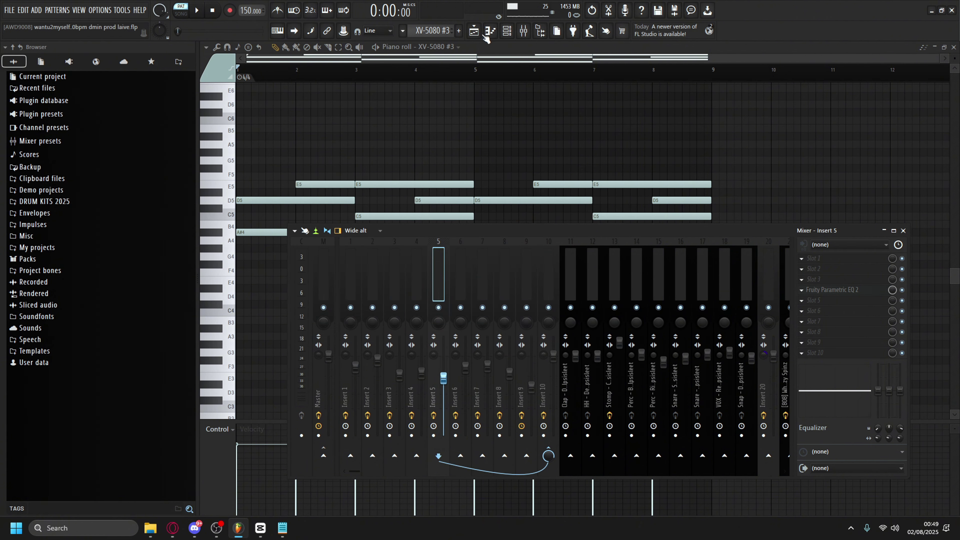
{"action": "left_click", "coordinate": [474, 31]}
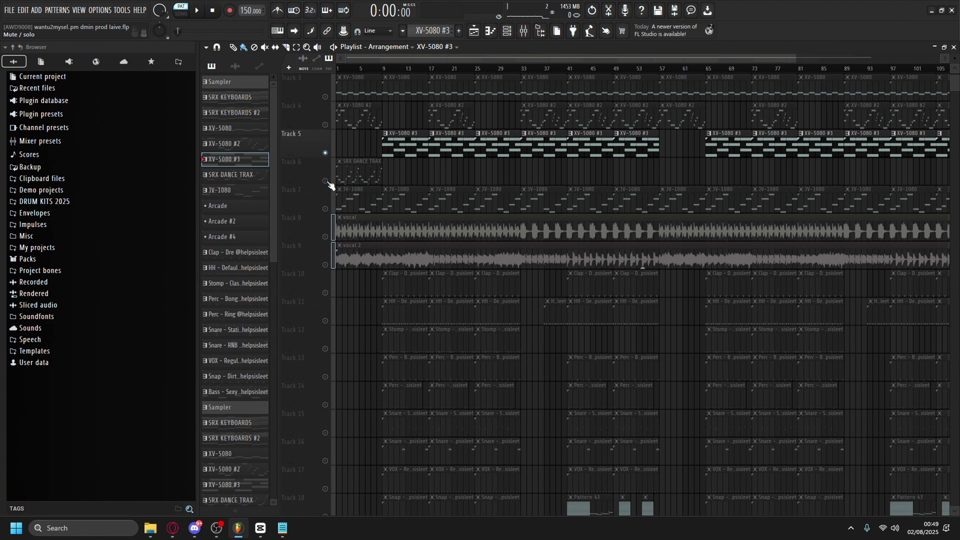
Solo Track 6 and open its SRX DANCE TRAX clip in the piano roll.
{"action": "right_click", "coordinate": [326, 181]}
{"action": "scroll", "coordinate": [365, 189], "scroll_direction": "up", "scroll_amount": 3}
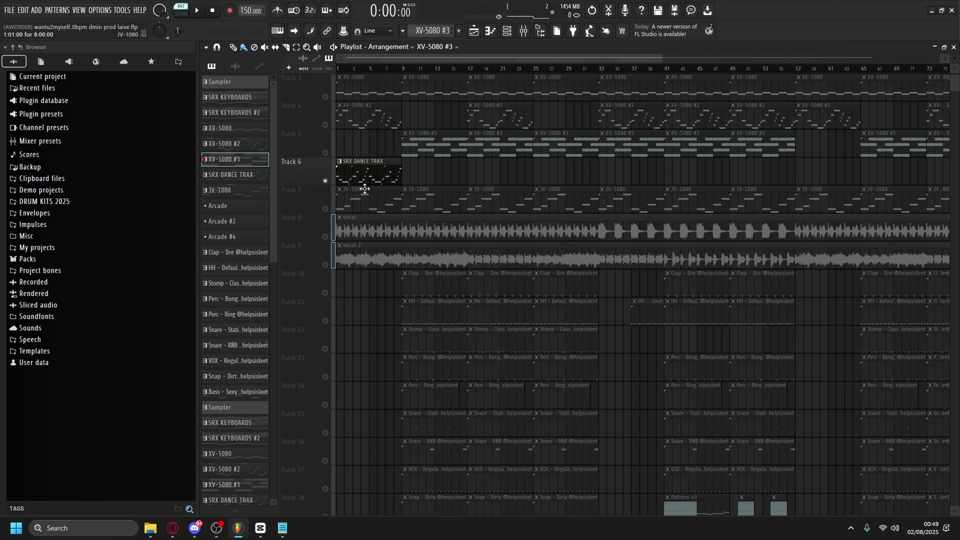
{"action": "double_click", "coordinate": [364, 181]}
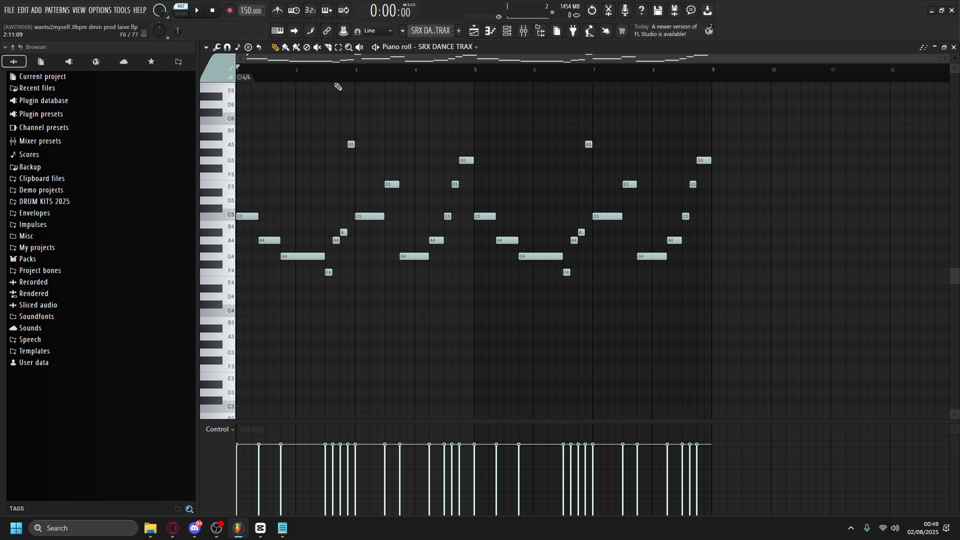
Play the SRX DANCE TRAX pattern, stop it, and inspect the Fruity Parametric EQ 2 on mixer Insert 6.
{"action": "key", "text": "space"}
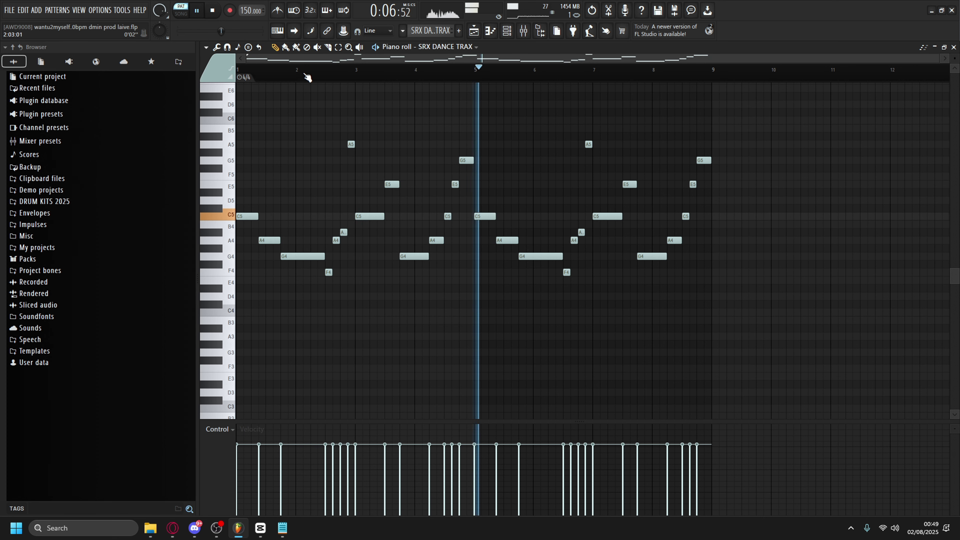
{"action": "key", "text": "space"}
{"action": "key", "text": "F9"}
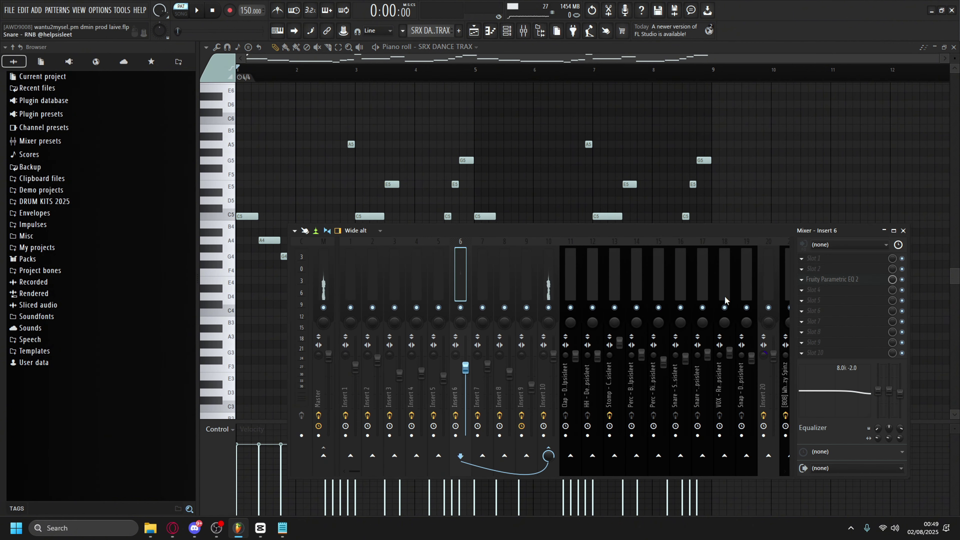
{"action": "left_click", "coordinate": [842, 281]}
{"action": "left_click", "coordinate": [552, 94]}
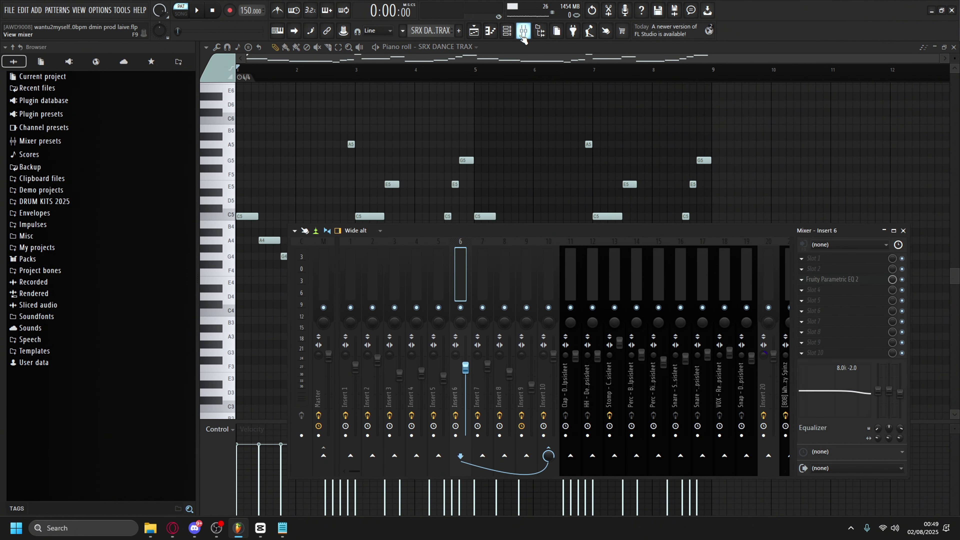
Show the SRX DANCE TRAX instrument and its loaded patch, and return to the playlist.
{"action": "left_click", "coordinate": [507, 31]}
{"action": "left_click", "coordinate": [485, 194]}
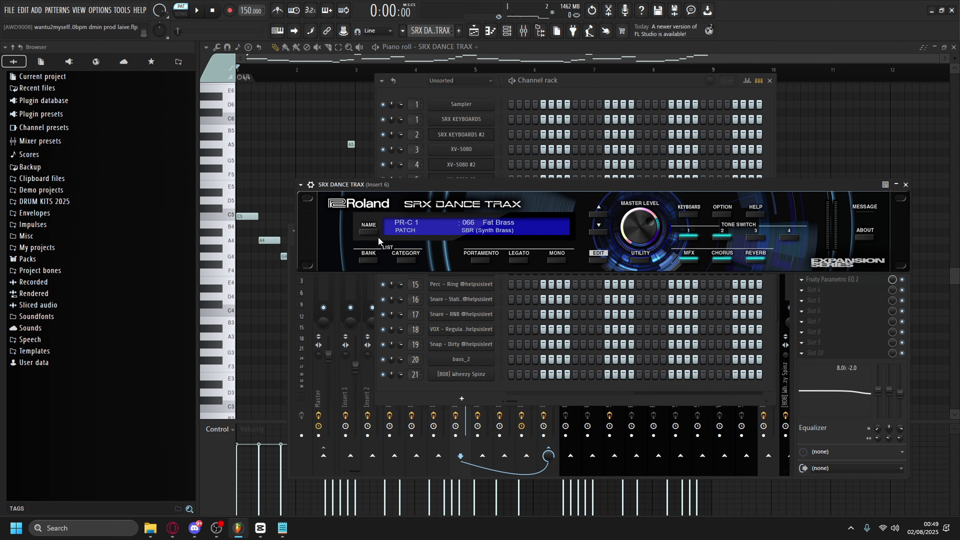
{"action": "left_click", "coordinate": [474, 31]}
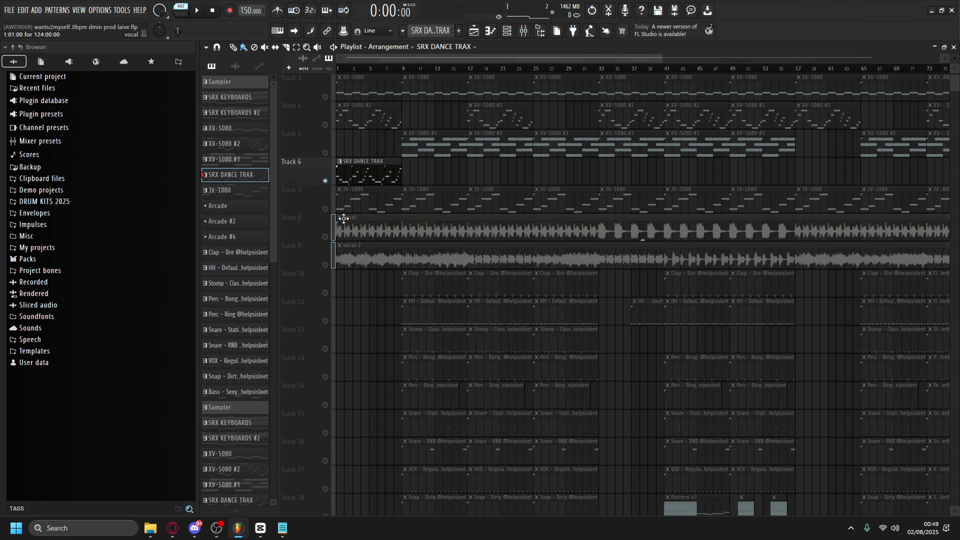
Solo Track 7 and open its first JV-1080 clip in the piano roll.
{"action": "right_click", "coordinate": [326, 209]}
{"action": "scroll", "coordinate": [397, 212], "scroll_direction": "down", "scroll_amount": 3}
{"action": "scroll", "coordinate": [382, 209], "scroll_direction": "up", "scroll_amount": 2}
{"action": "right_click", "coordinate": [359, 221]}
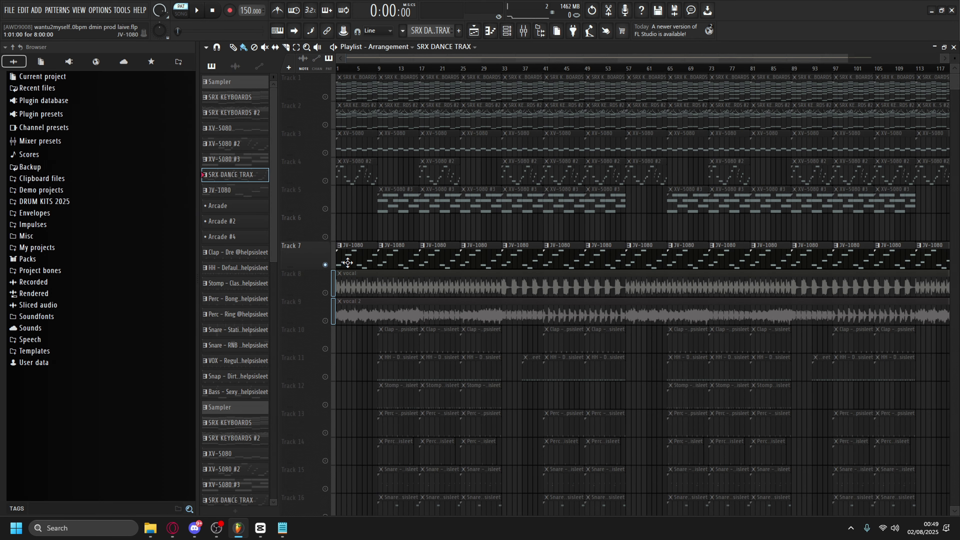
{"action": "double_click", "coordinate": [355, 263]}
Show the JV-1080 instrument's patch, return to its piano roll, and play the pattern before stopping playback.
{"action": "left_click", "coordinate": [507, 31]}
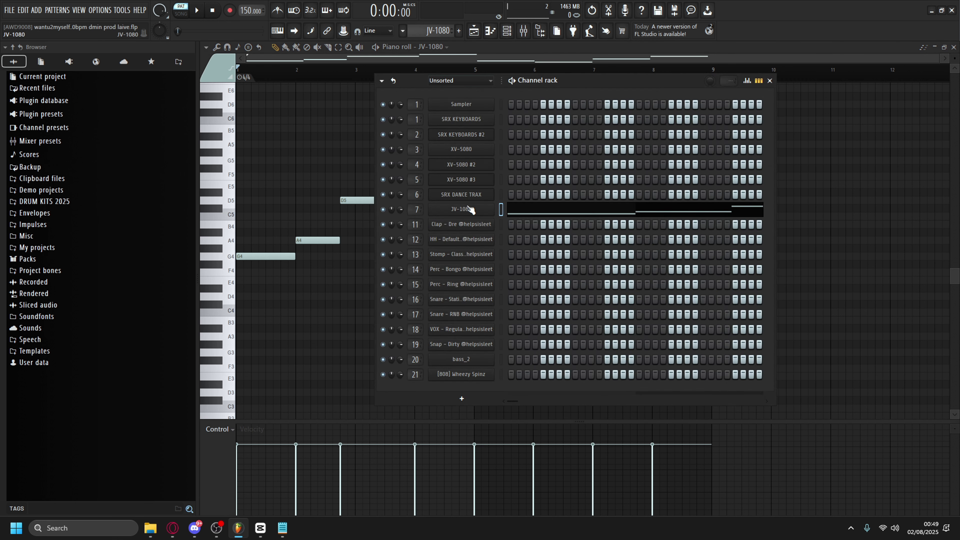
{"action": "left_click", "coordinate": [469, 209]}
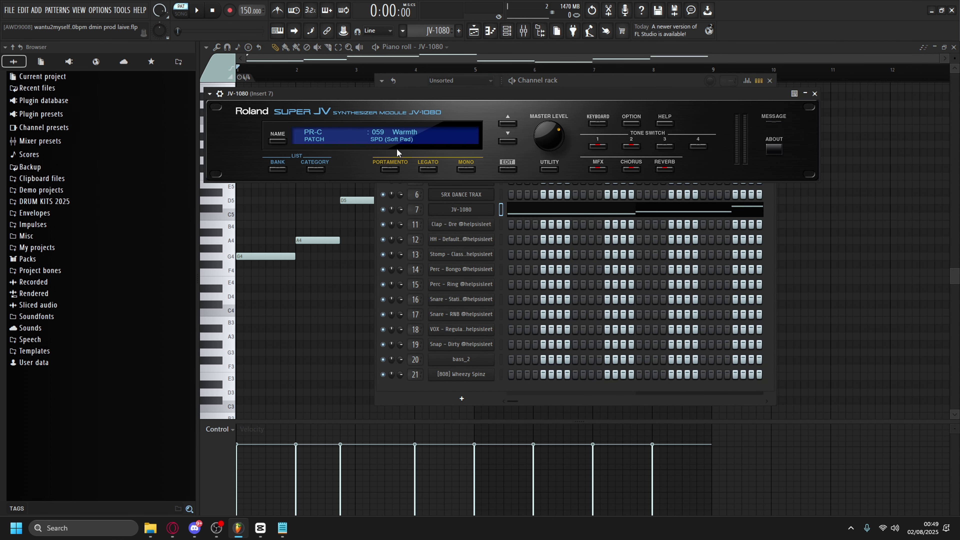
{"action": "left_click", "coordinate": [300, 71]}
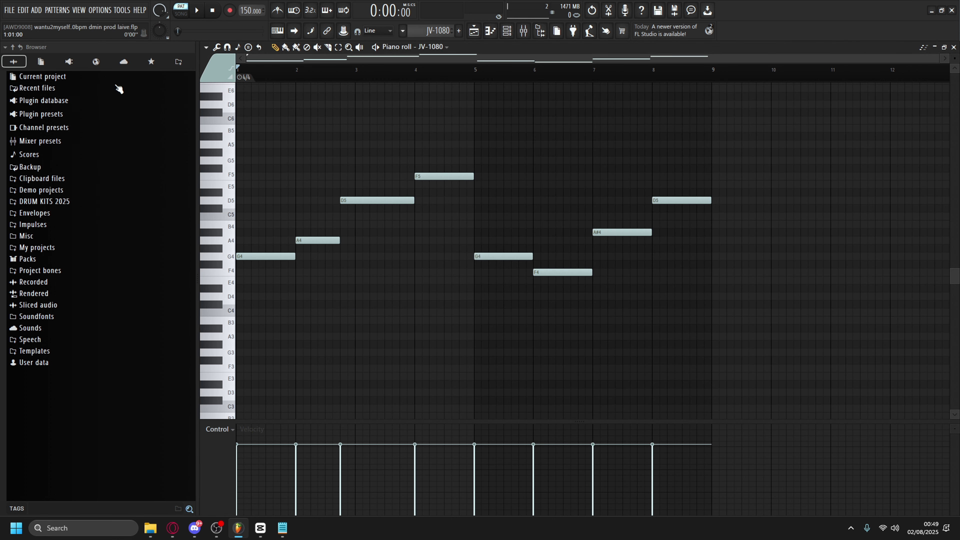
{"action": "key", "text": "space"}
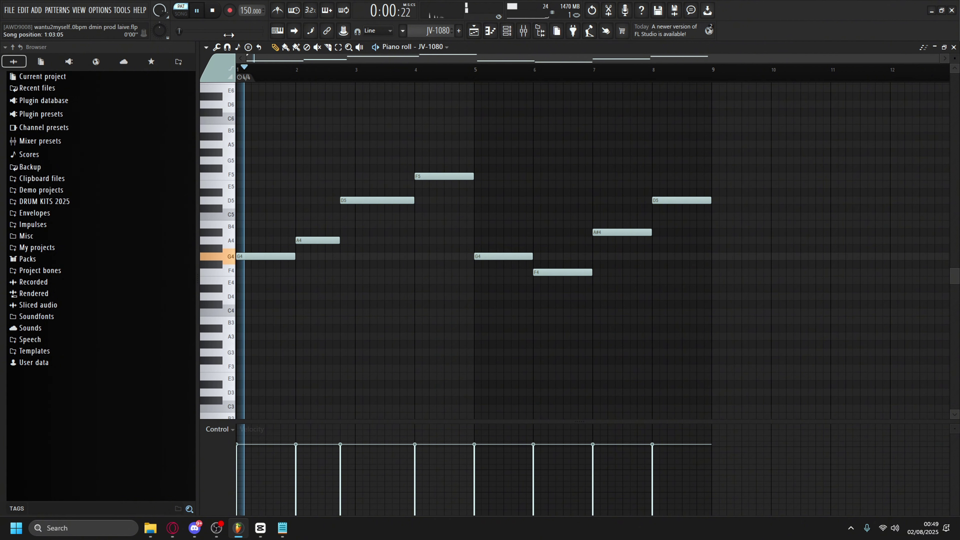
{"action": "key", "text": "space"}
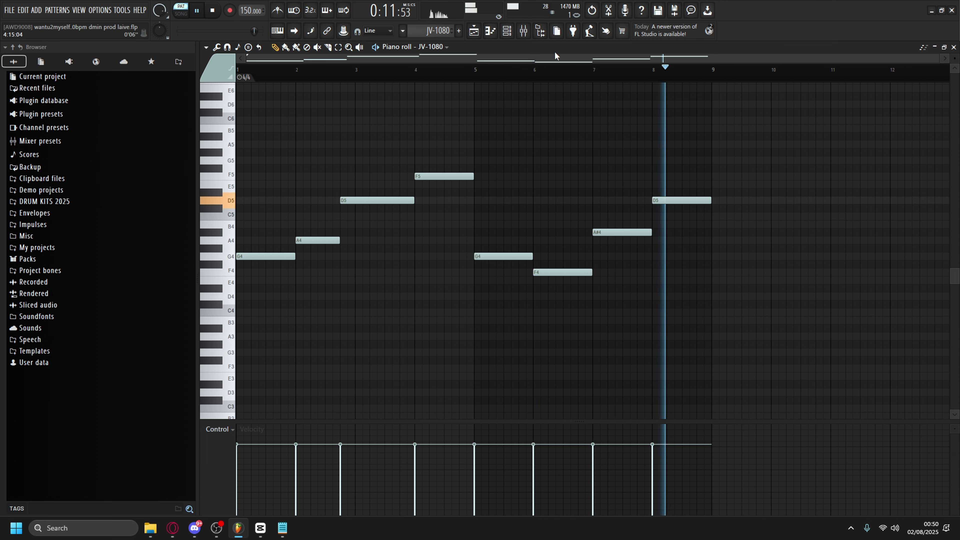
{"action": "key", "text": "space"}
Inspect the Fruity Parametric EQ 2 on mixer Insert 7 and return to the playlist.
{"action": "left_click", "coordinate": [524, 31]}
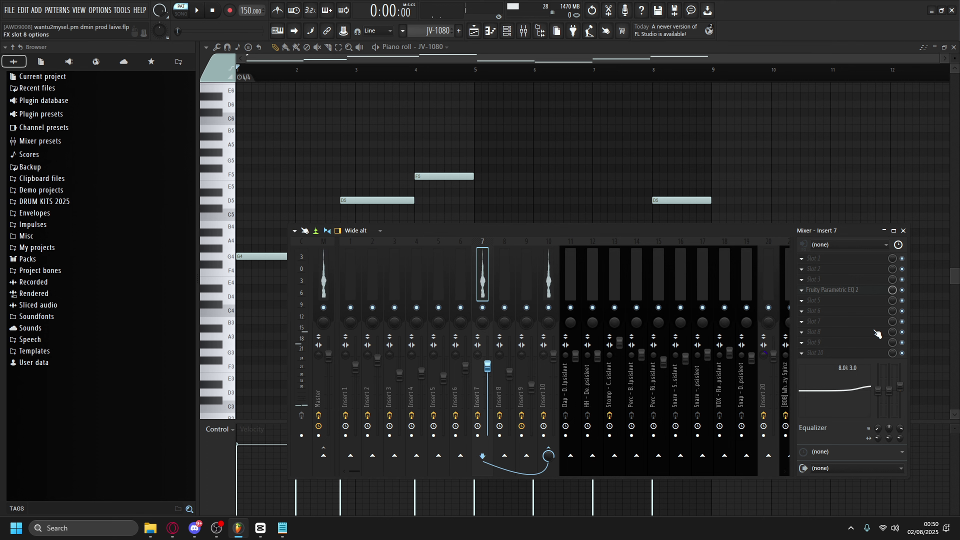
{"action": "left_click", "coordinate": [847, 292]}
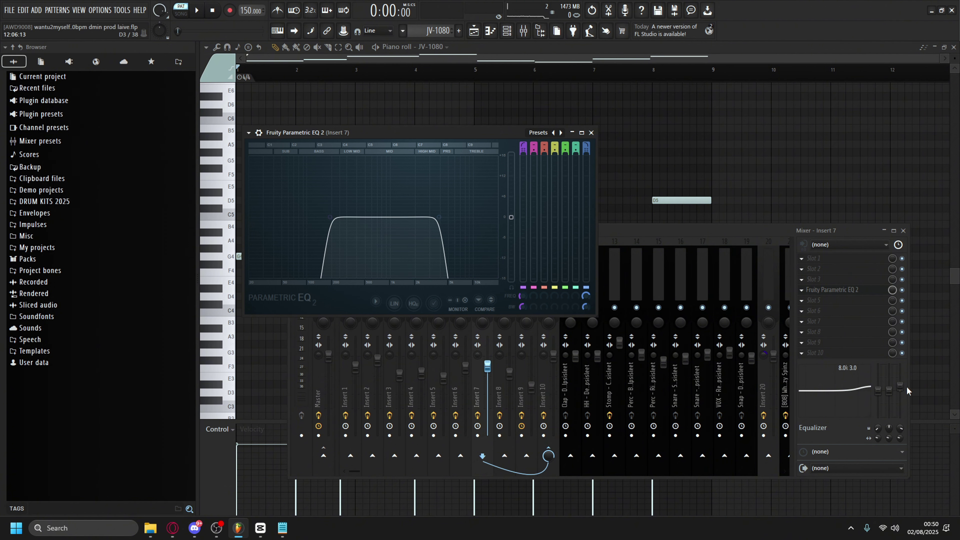
{"action": "left_click", "coordinate": [477, 33]}
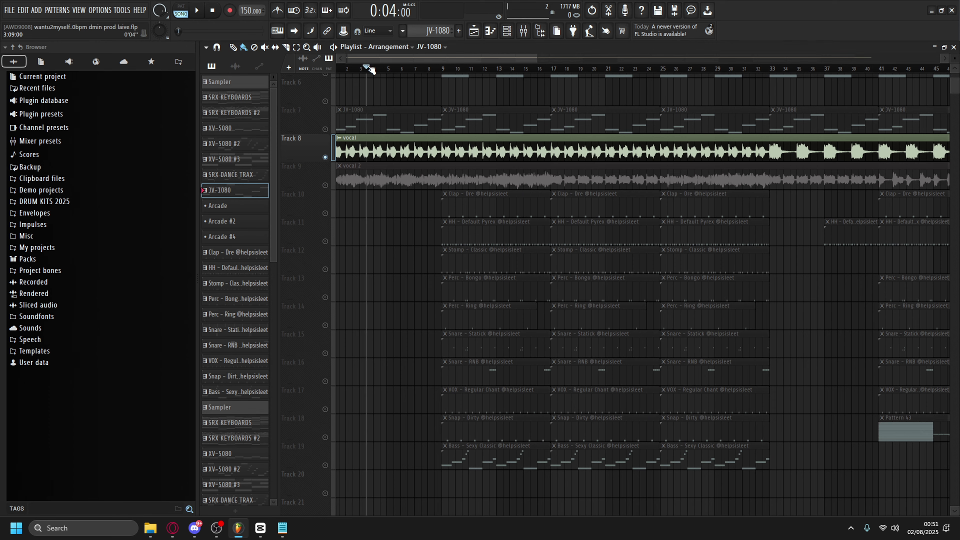
Play the soloed vocal clip on Track 8 from the start of the song.
{"action": "scroll", "coordinate": [365, 58], "scroll_direction": "left", "scroll_amount": 1}
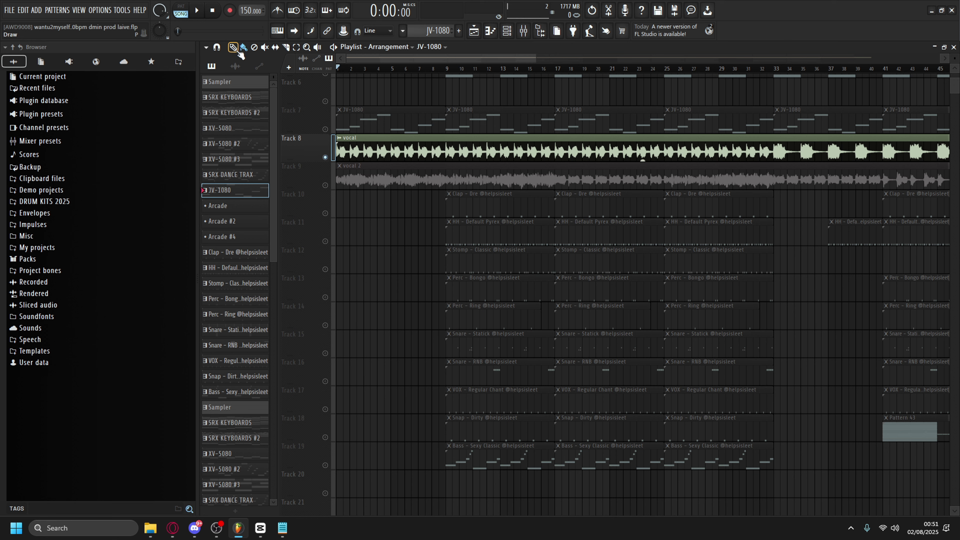
{"action": "left_click", "coordinate": [200, 12]}
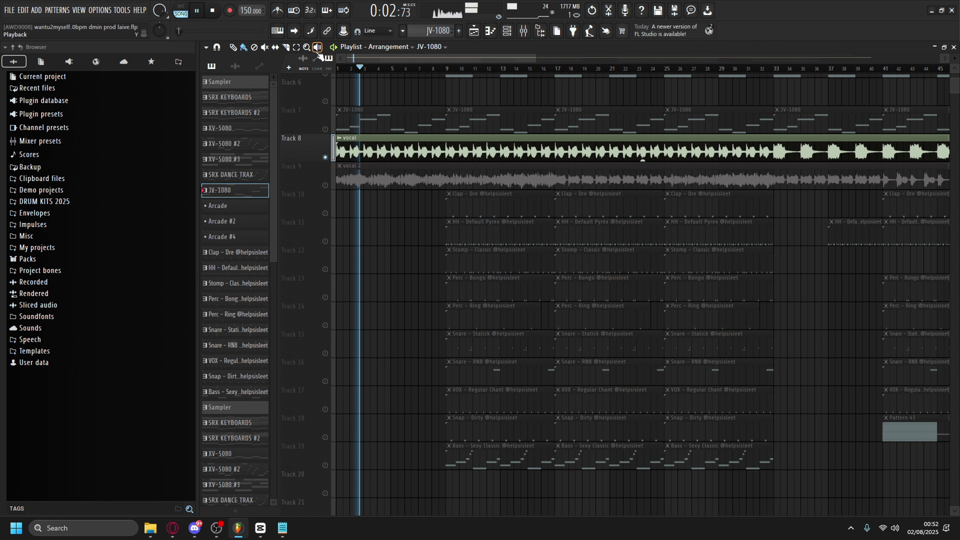
{"action": "scroll", "coordinate": [417, 121], "scroll_direction": "down", "scroll_amount": 3}
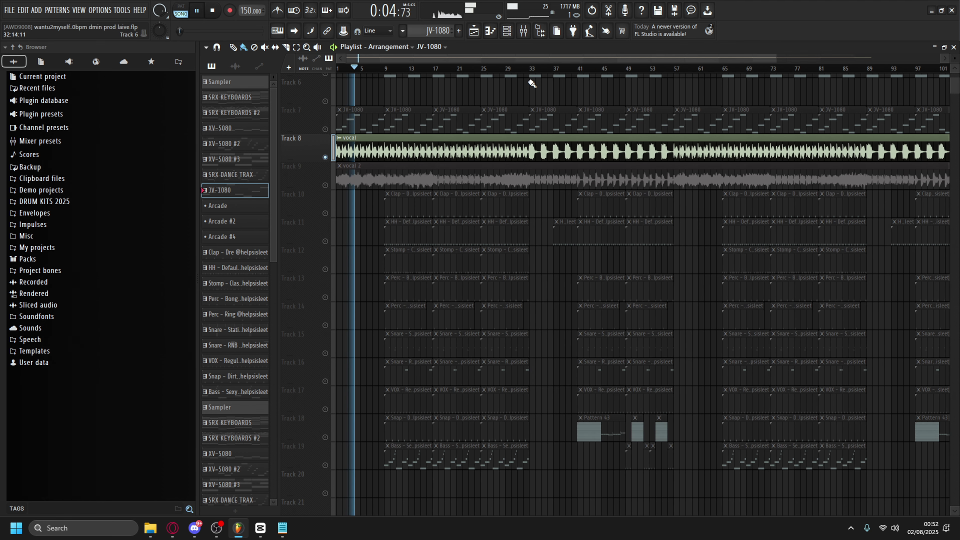
Play the Track 8 vocal from bar 33 to present its second section, and stop playback.
{"action": "left_click_drag", "start_coordinate": [529, 71], "coordinate": [533, 72]}
{"action": "scroll", "coordinate": [551, 230], "scroll_direction": "up", "scroll_amount": 6}
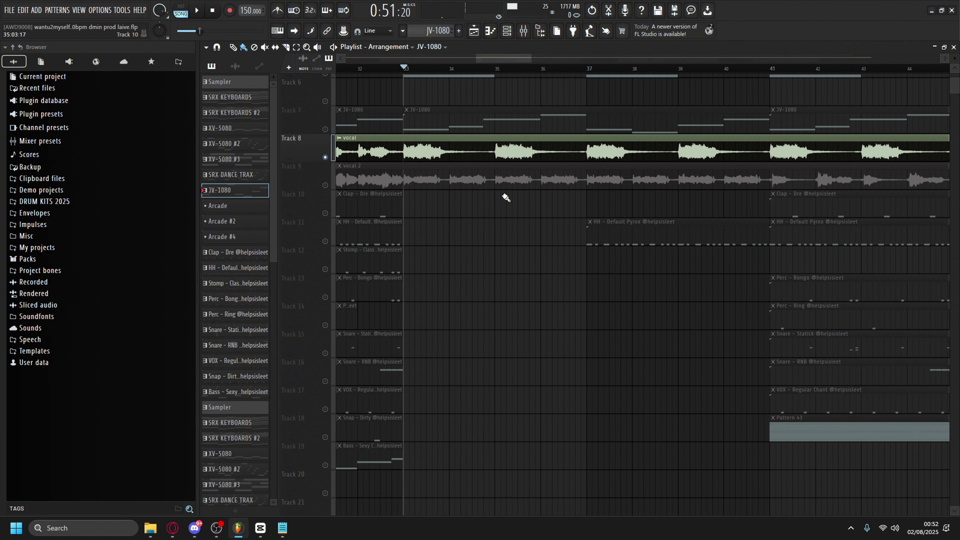
{"action": "key", "text": "space"}
{"action": "scroll", "coordinate": [487, 166], "scroll_direction": "down", "scroll_amount": 5}
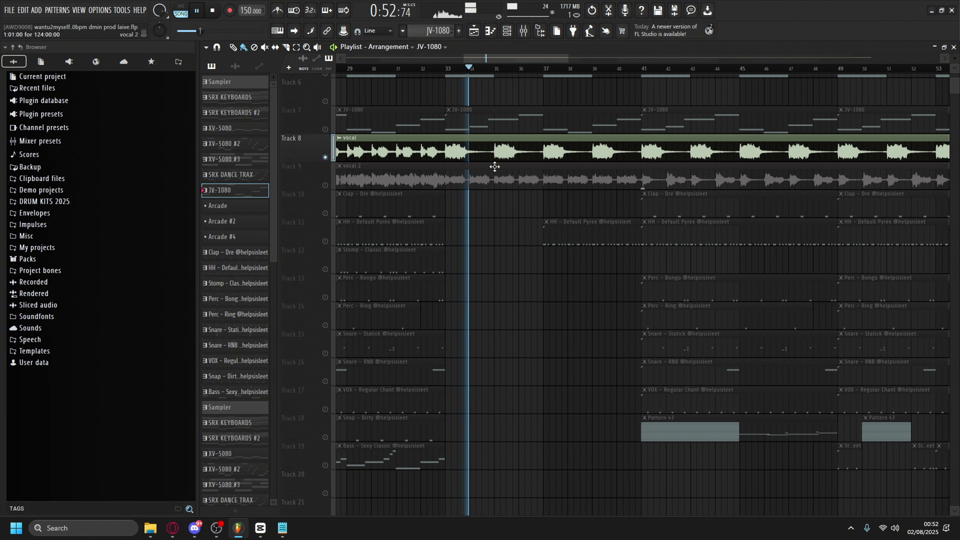
{"action": "scroll", "coordinate": [499, 167], "scroll_direction": "down", "scroll_amount": 2}
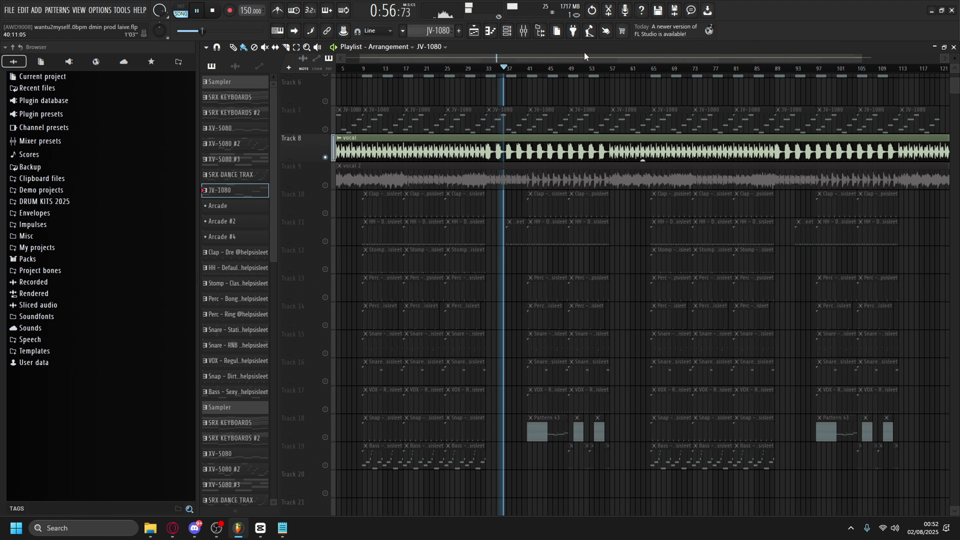
{"action": "scroll", "coordinate": [518, 140], "scroll_direction": "up", "scroll_amount": 2}
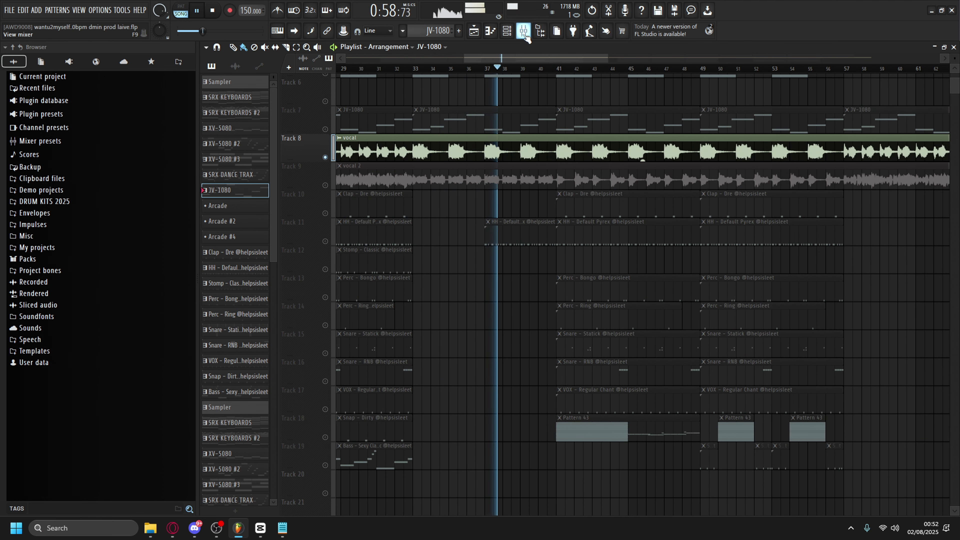
{"action": "key", "text": "space"}
Inspect the Fruity Parametric EQ 2 and Guitar Rig 6 effects on mixer Insert 8, and close the mixer.
{"action": "key", "text": "F9"}
{"action": "scroll", "coordinate": [522, 213], "scroll_direction": "up", "scroll_amount": 1}
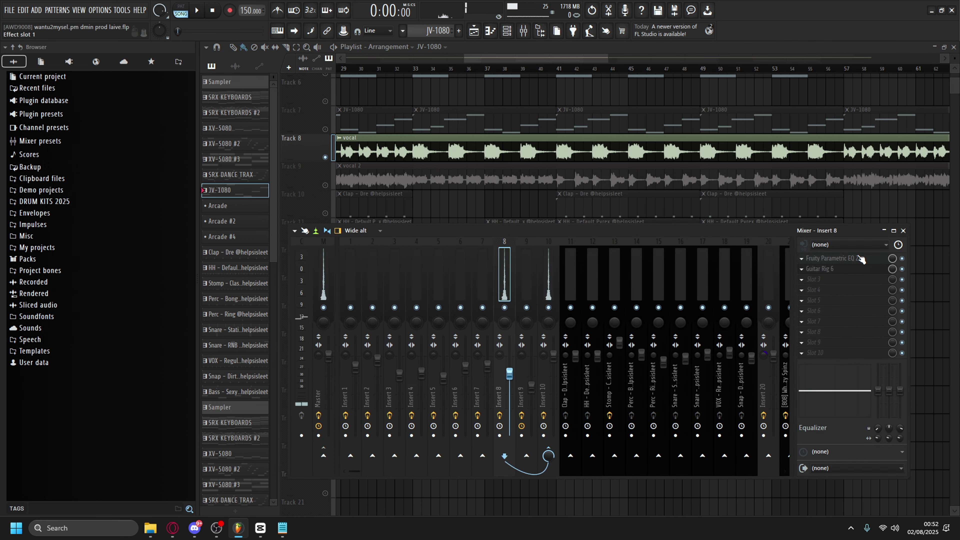
{"action": "left_click", "coordinate": [850, 258]}
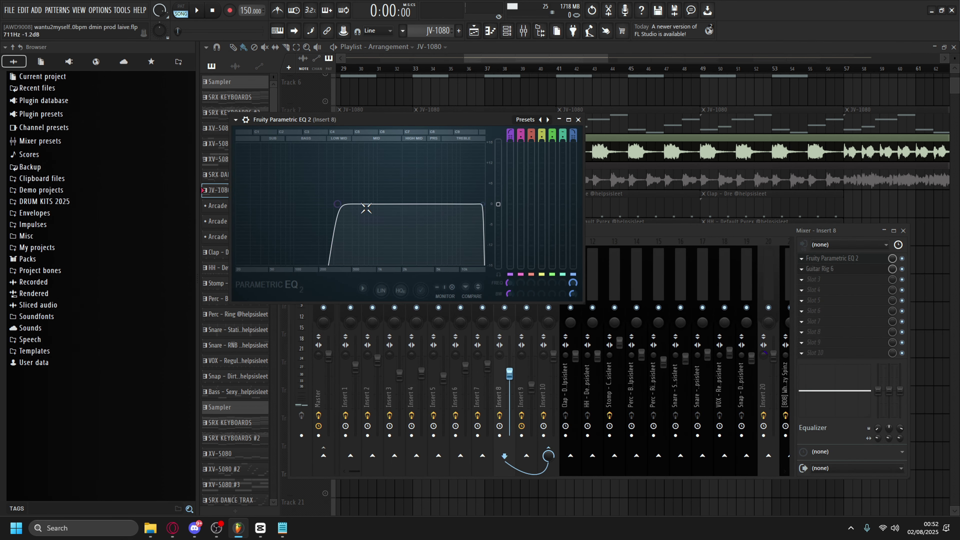
{"action": "left_click", "coordinate": [835, 260]}
{"action": "left_click", "coordinate": [839, 270]}
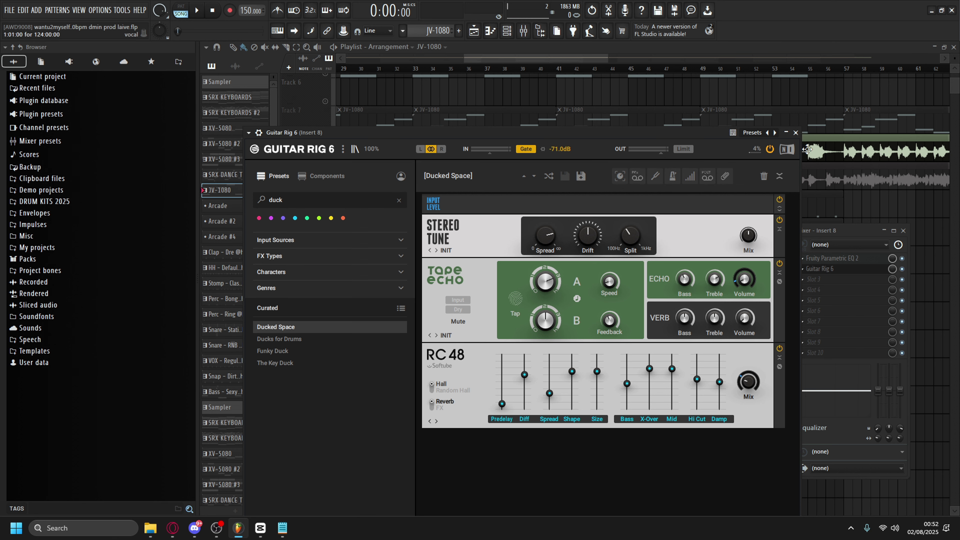
{"action": "left_click", "coordinate": [796, 132]}
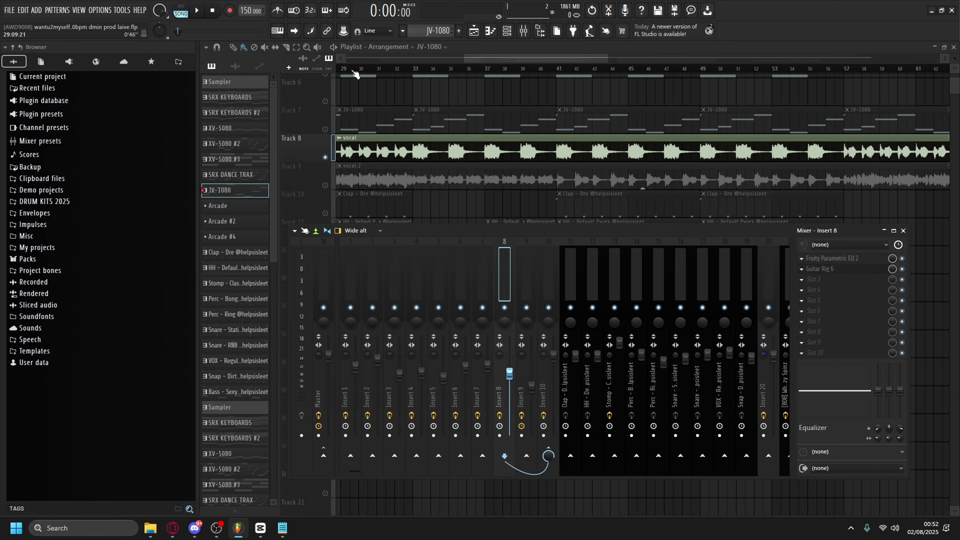
{"action": "key", "text": "F9"}
Solo Track 9, play the vocal 2 clip from the start of the song, and stop playback.
{"action": "left_click", "coordinate": [326, 181]}
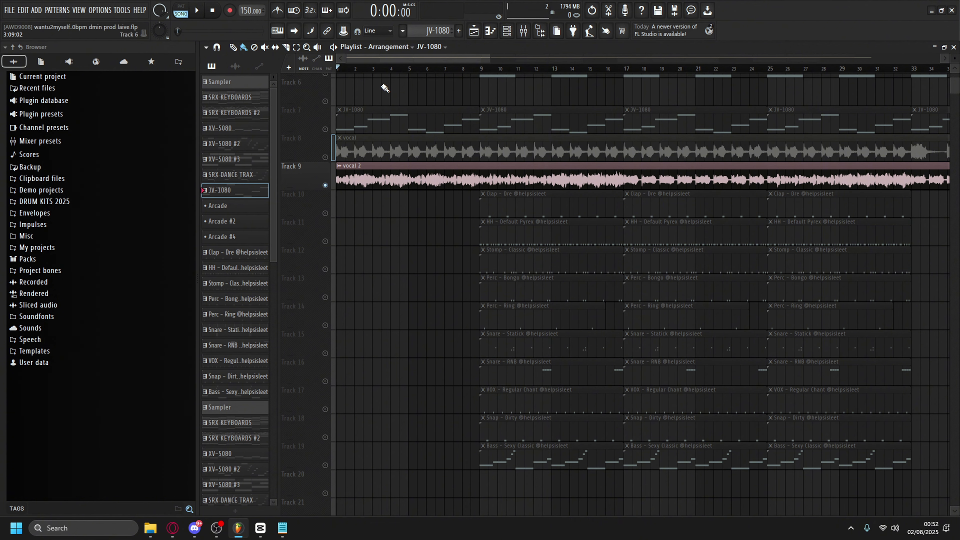
{"action": "left_click", "coordinate": [199, 16]}
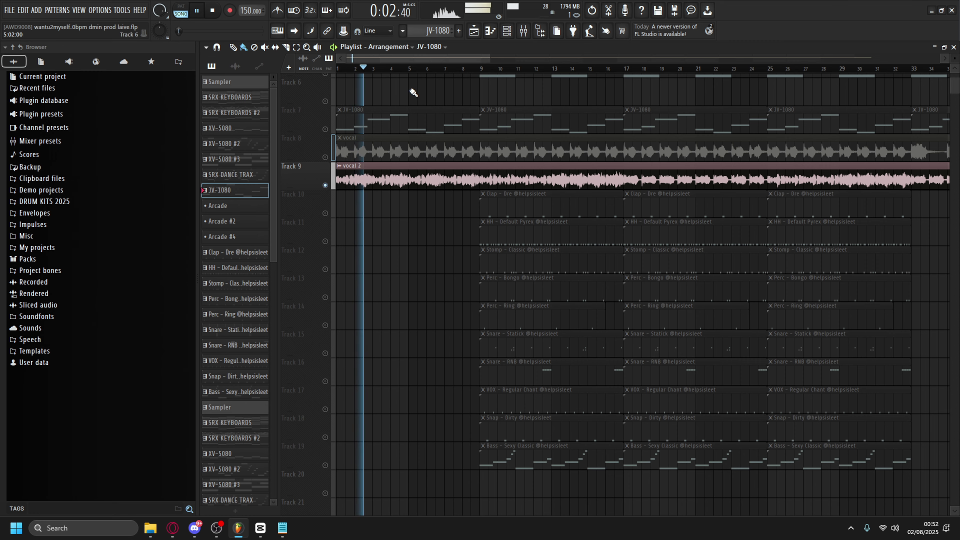
{"action": "scroll", "coordinate": [378, 74], "scroll_direction": "down", "scroll_amount": 5}
{"action": "scroll", "coordinate": [378, 74], "scroll_direction": "down", "scroll_amount": 1}
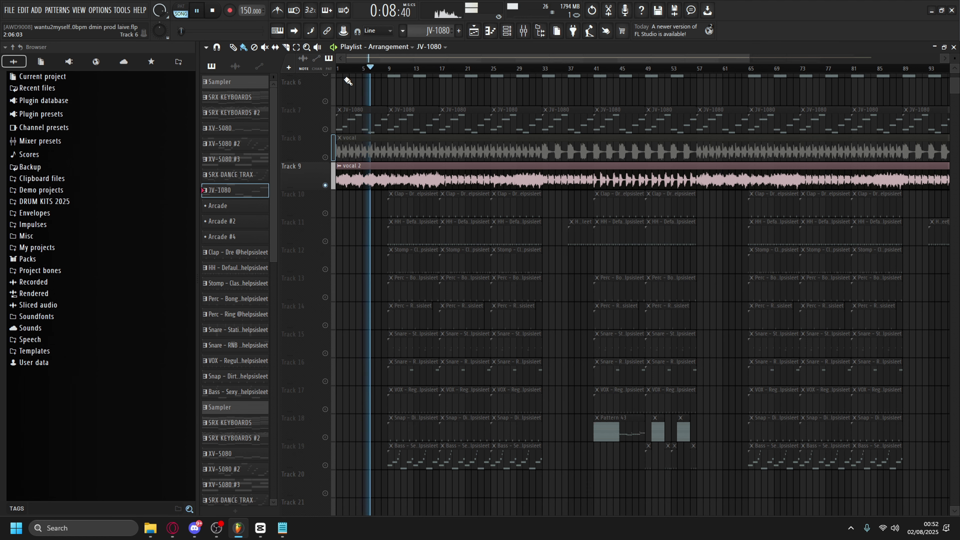
{"action": "key", "text": "space"}
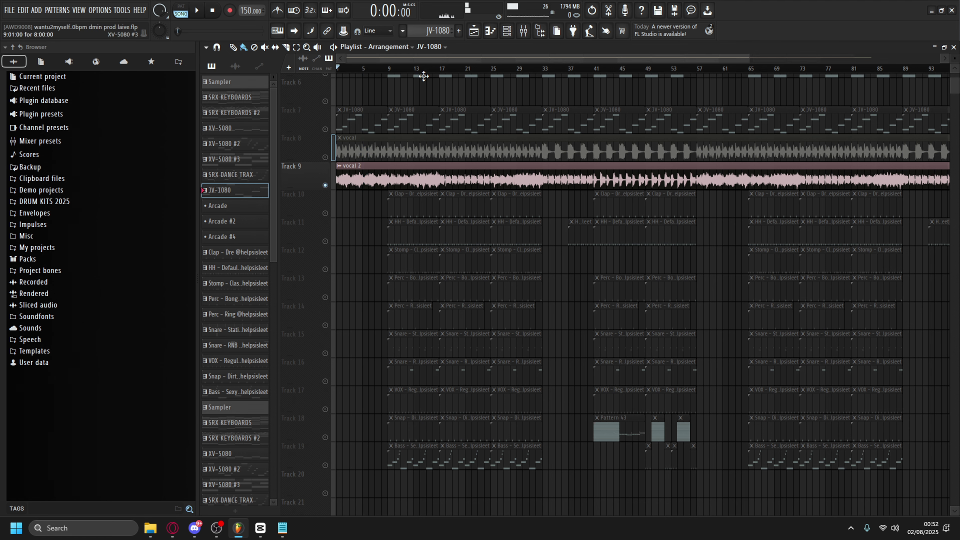
Play the vocal 2 clip from bar 17 and stop playback.
{"action": "scroll", "coordinate": [422, 75], "scroll_direction": "up", "scroll_amount": 8}
{"action": "left_click", "coordinate": [418, 68]}
{"action": "key", "text": "space"}
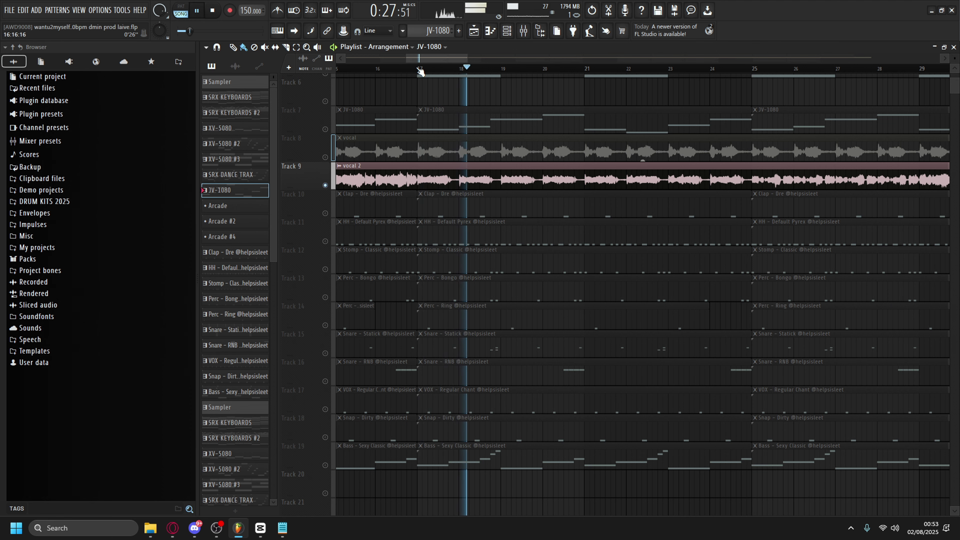
{"action": "scroll", "coordinate": [433, 94], "scroll_direction": "down", "scroll_amount": 5}
{"action": "scroll", "coordinate": [436, 94], "scroll_direction": "right", "scroll_amount": 3}
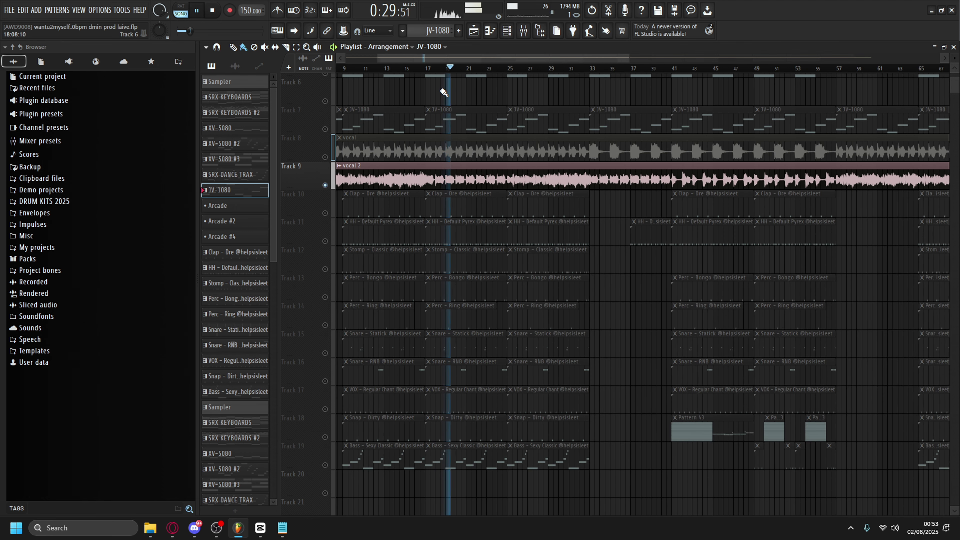
{"action": "scroll", "coordinate": [618, 143], "scroll_direction": "right", "scroll_amount": 3}
{"action": "scroll", "coordinate": [618, 143], "scroll_direction": "up", "scroll_amount": 2}
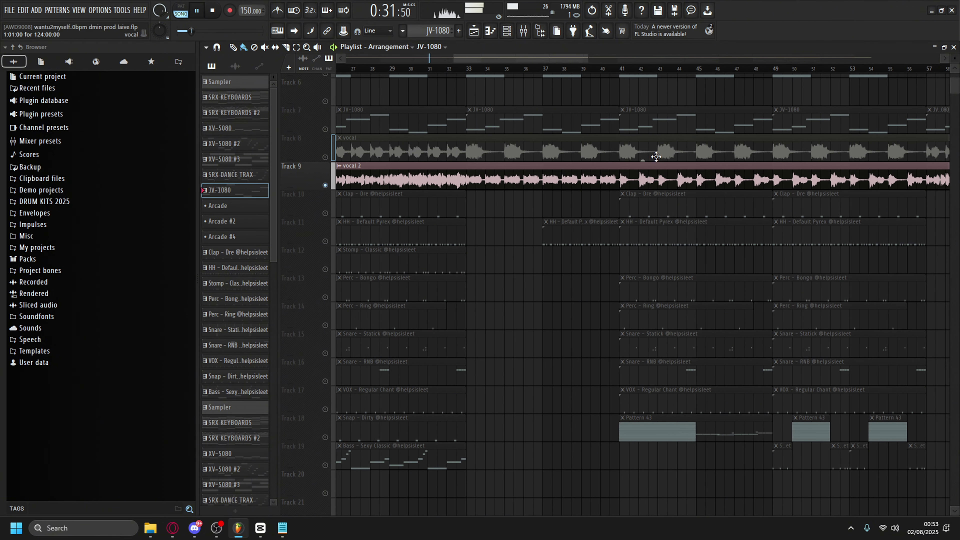
{"action": "key", "text": "space"}
Play the vocal 2 clip from bar 41 to present its later section.
{"action": "left_click", "coordinate": [620, 69]}
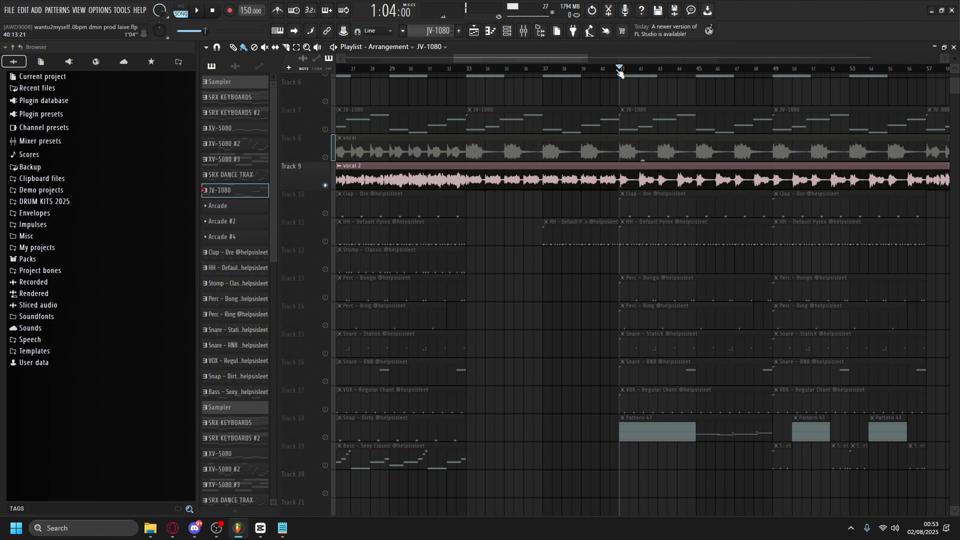
{"action": "key", "text": "space"}
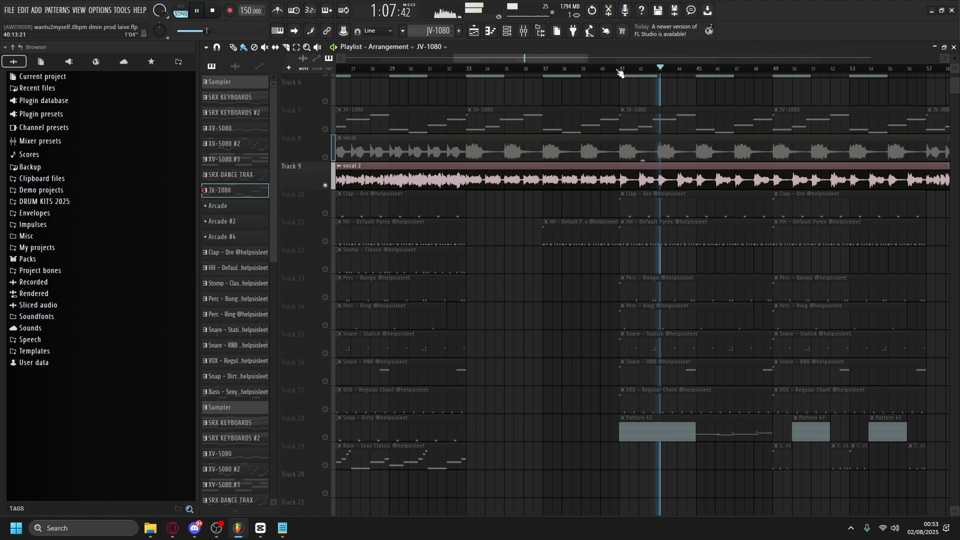
{"action": "scroll", "coordinate": [613, 118], "scroll_direction": "down", "scroll_amount": 3}
{"action": "scroll", "coordinate": [600, 126], "scroll_direction": "up", "scroll_amount": 4}
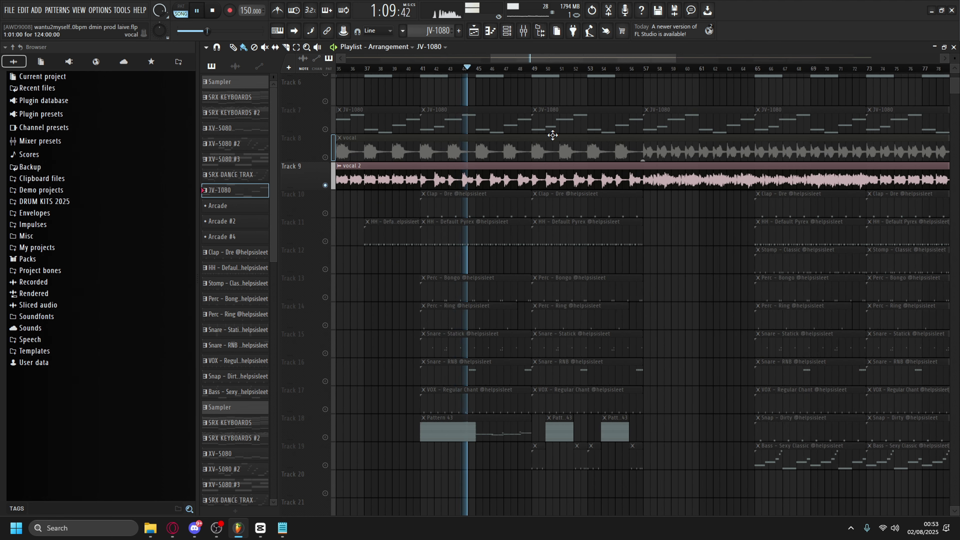
{"action": "scroll", "coordinate": [537, 160], "scroll_direction": "down", "scroll_amount": 4}
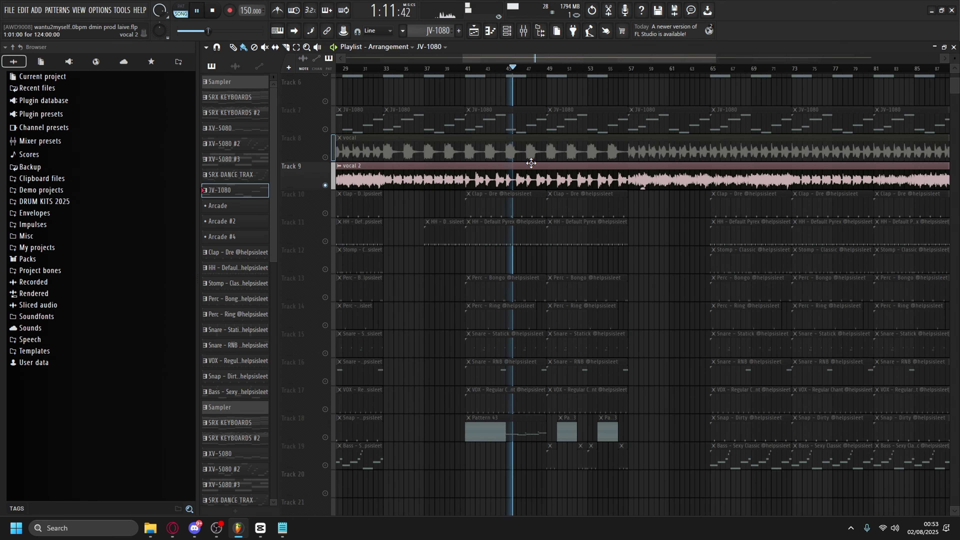
{"action": "scroll", "coordinate": [531, 163], "scroll_direction": "down", "scroll_amount": 3}
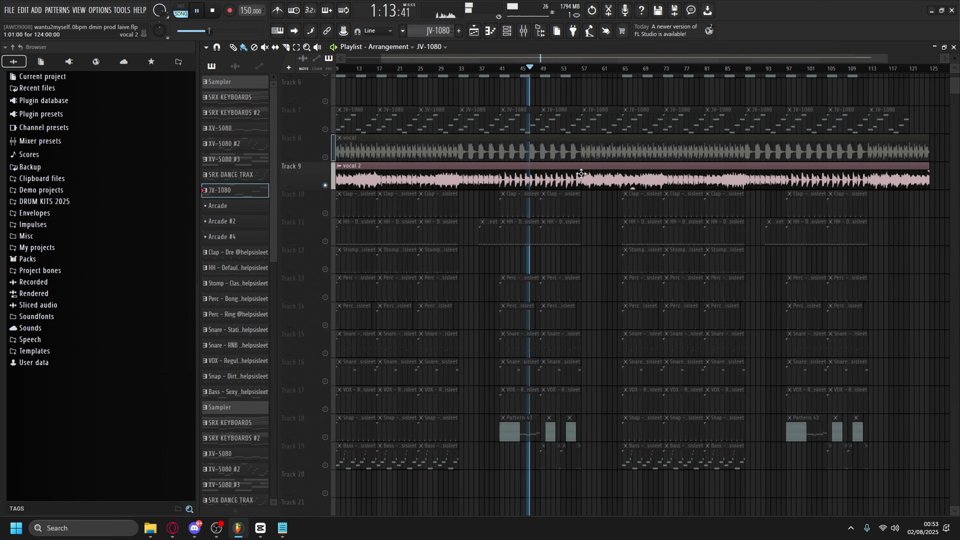
{"action": "scroll", "coordinate": [579, 174], "scroll_direction": "down", "scroll_amount": 3}
Stop playback and inspect the Pro-DS, Fruity Parametric EQ 2 and Guitar Rig 6 effects on mixer Insert 9.
{"action": "key", "text": "F9"}
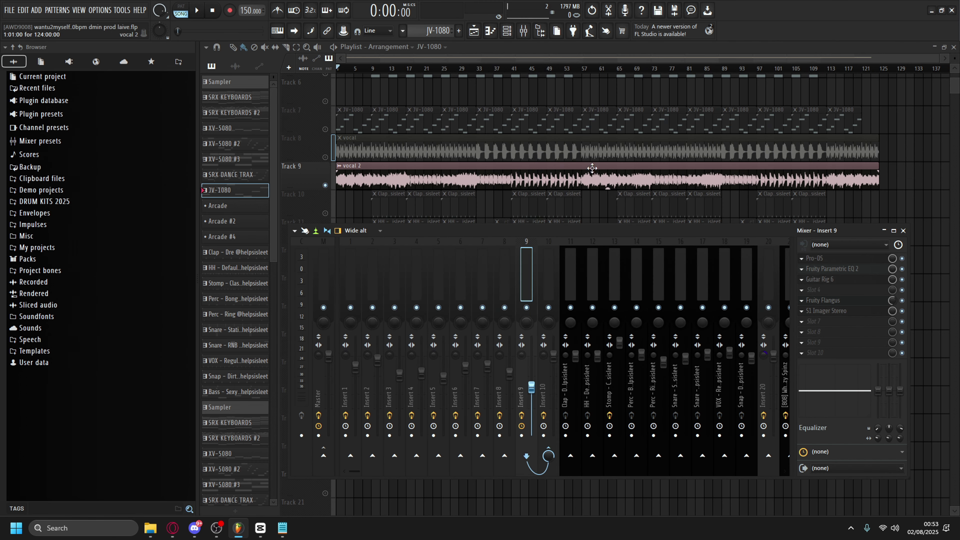
{"action": "key", "text": "space"}
{"action": "left_click", "coordinate": [833, 259]}
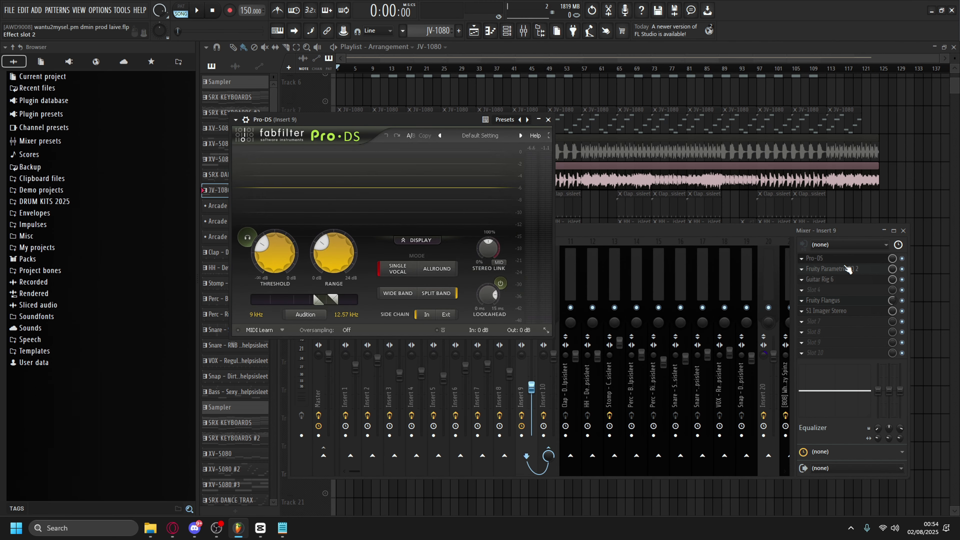
{"action": "left_click", "coordinate": [831, 259]}
{"action": "left_click", "coordinate": [831, 269]}
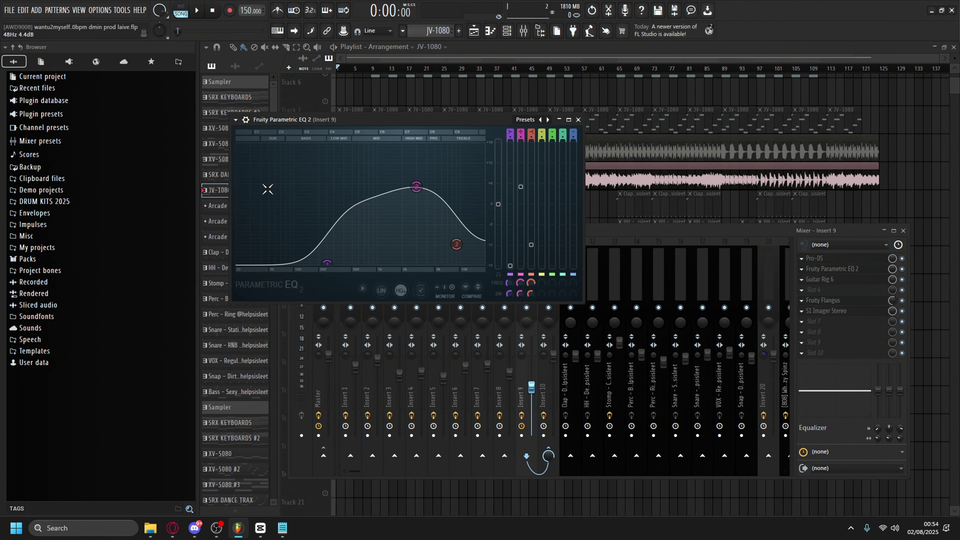
{"action": "left_click", "coordinate": [831, 269]}
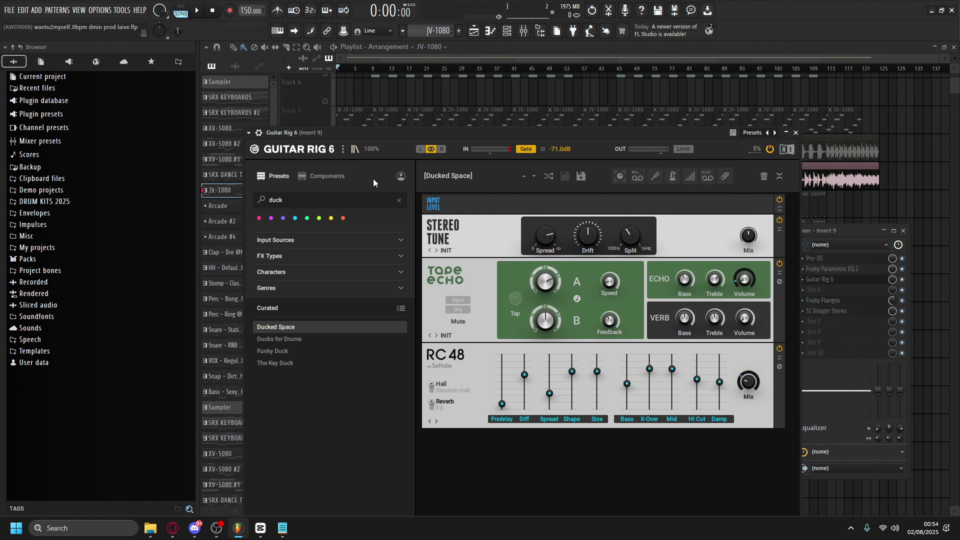
{"action": "left_click", "coordinate": [861, 280]}
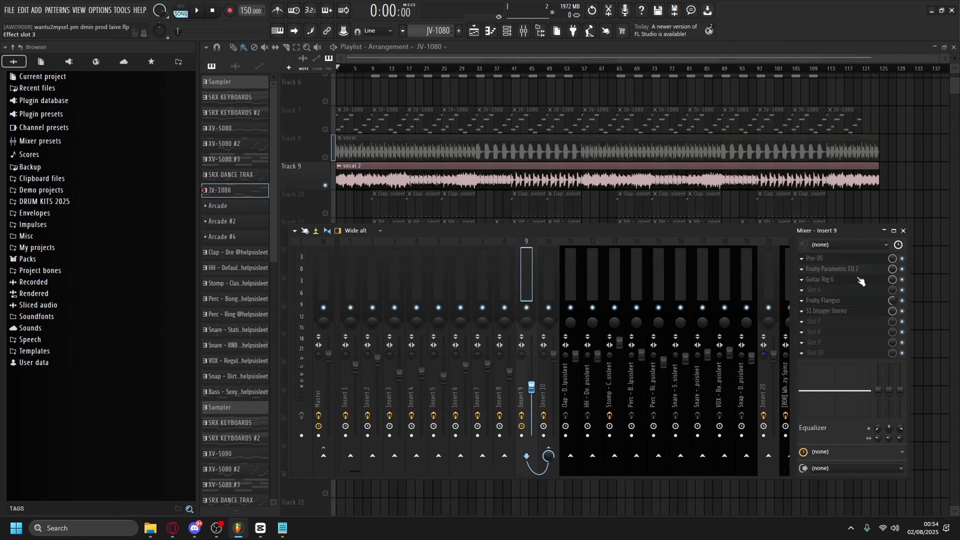
Inspect the Fruity Flangus and S1 Imager Stereo effects on Insert 9 and close them.
{"action": "left_click", "coordinate": [849, 305]}
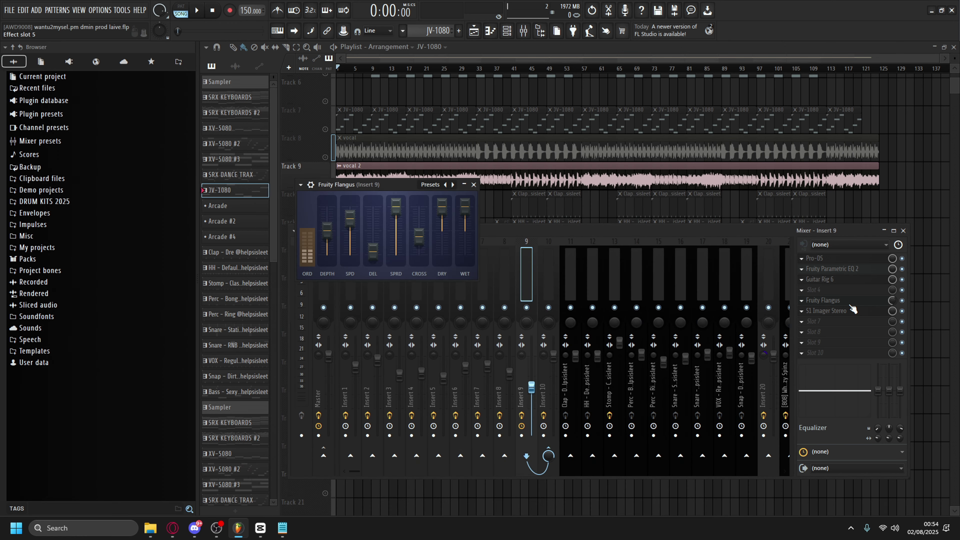
{"action": "left_click", "coordinate": [860, 309]}
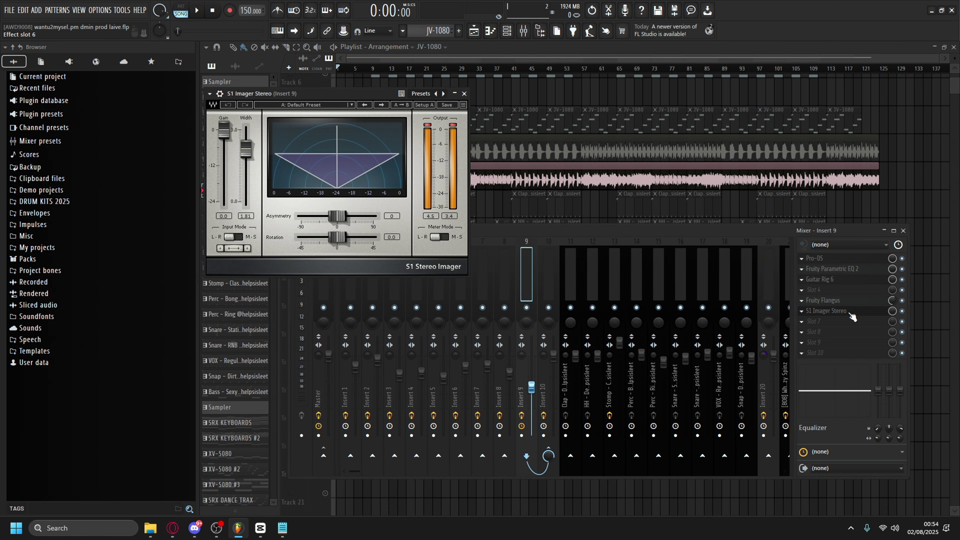
{"action": "left_click", "coordinate": [464, 93]}
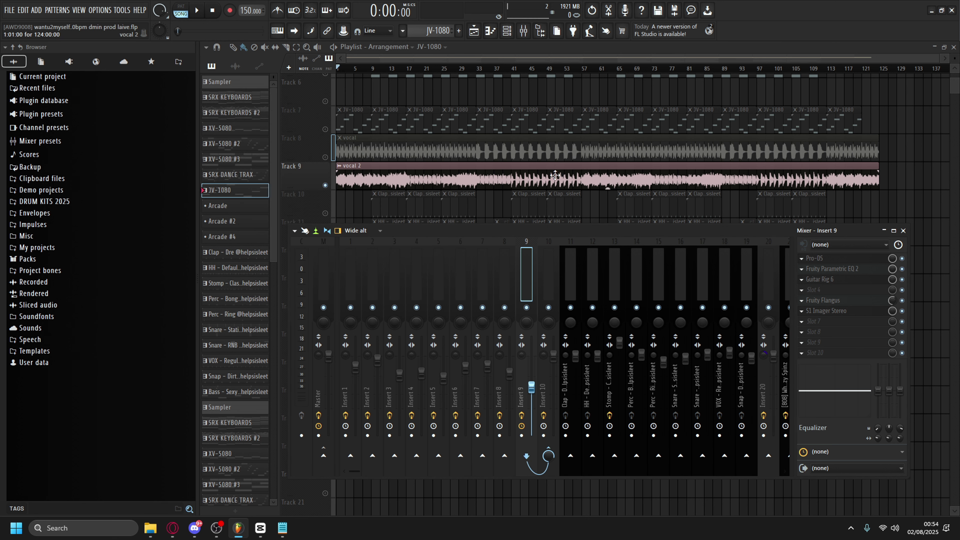
Inspect the Fruity Parametric EQ 2 on mixer Insert 10, the shared melody bus, and close it.
{"action": "left_click", "coordinate": [416, 281]}
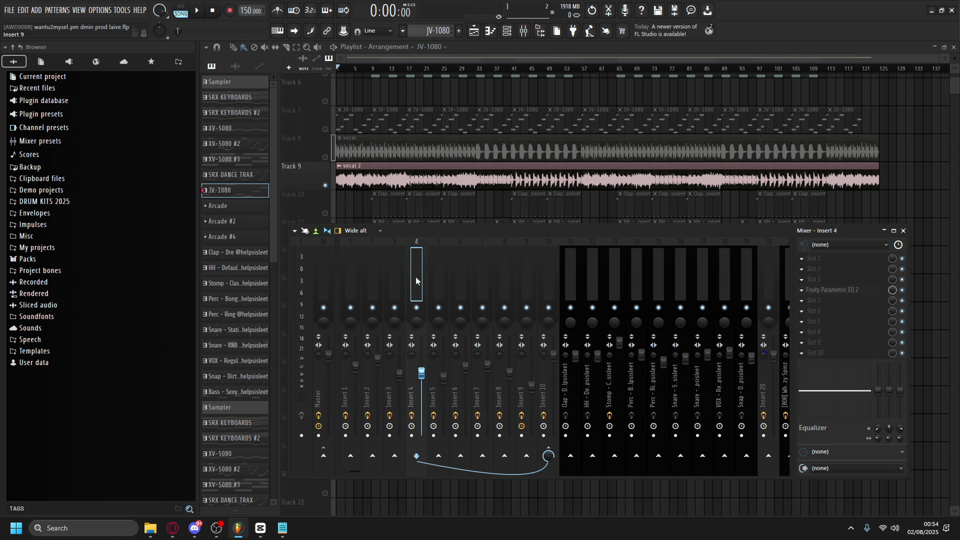
{"action": "left_click", "coordinate": [549, 289]}
{"action": "left_click", "coordinate": [861, 279]}
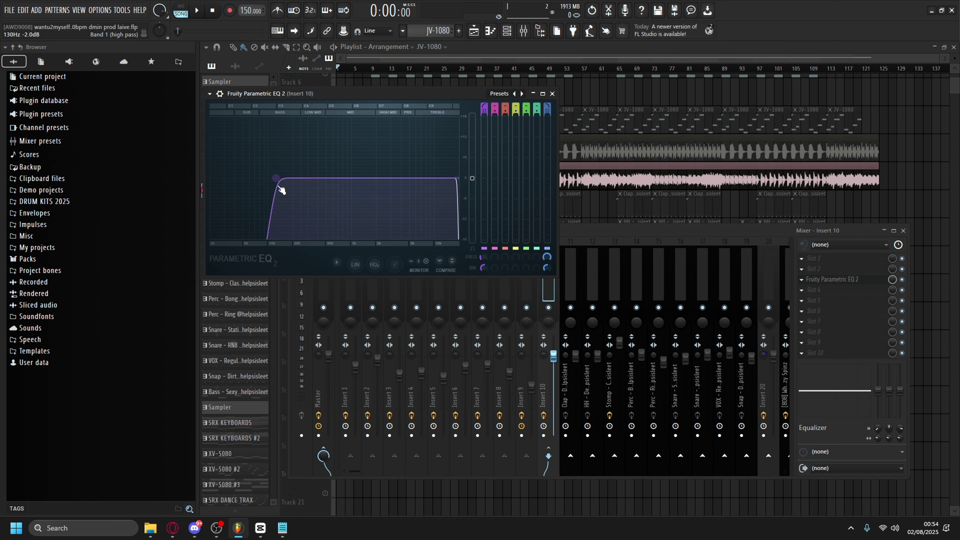
{"action": "left_click", "coordinate": [552, 94]}
Close the mixer, enable Tracks 1 to 8 alongside Track 9, and play all melodies and vocals together from the start.
{"action": "scroll", "coordinate": [415, 171], "scroll_direction": "up", "scroll_amount": 5}
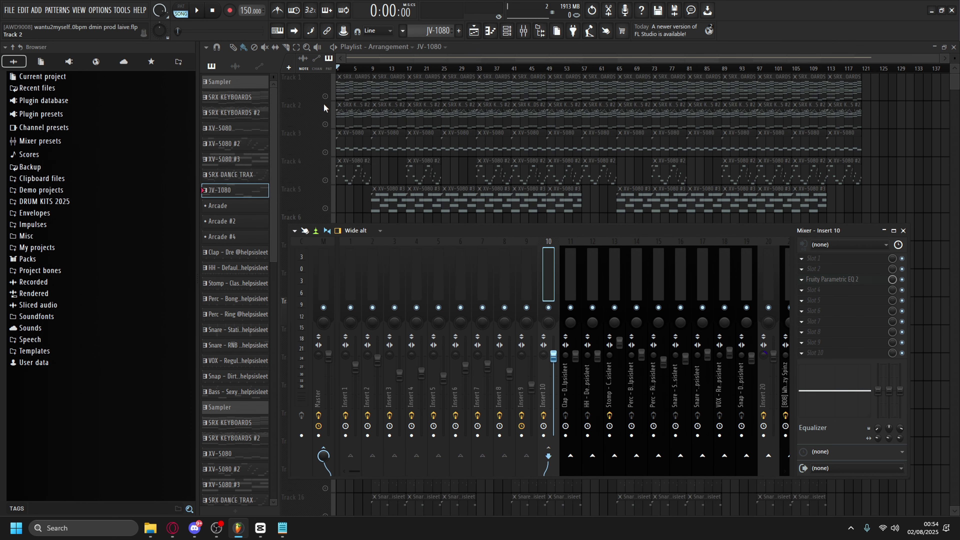
{"action": "left_click", "coordinate": [343, 229]}
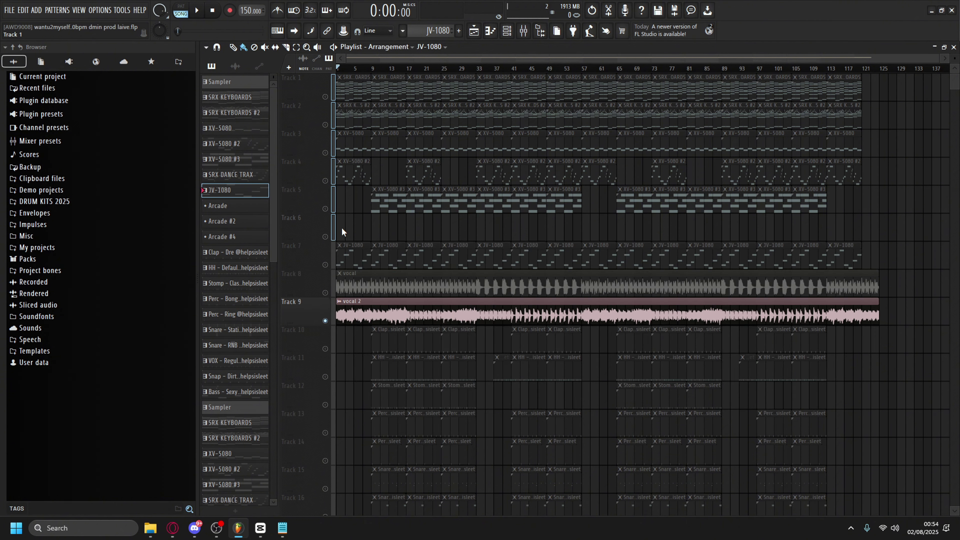
{"action": "right_click", "coordinate": [325, 321]}
{"action": "key", "text": "space"}
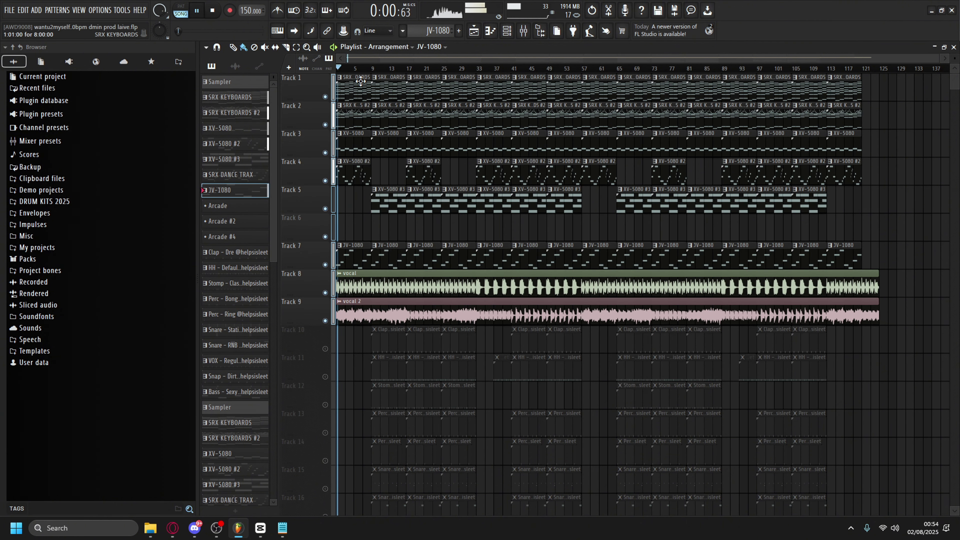
{"action": "left_click", "coordinate": [527, 32]}
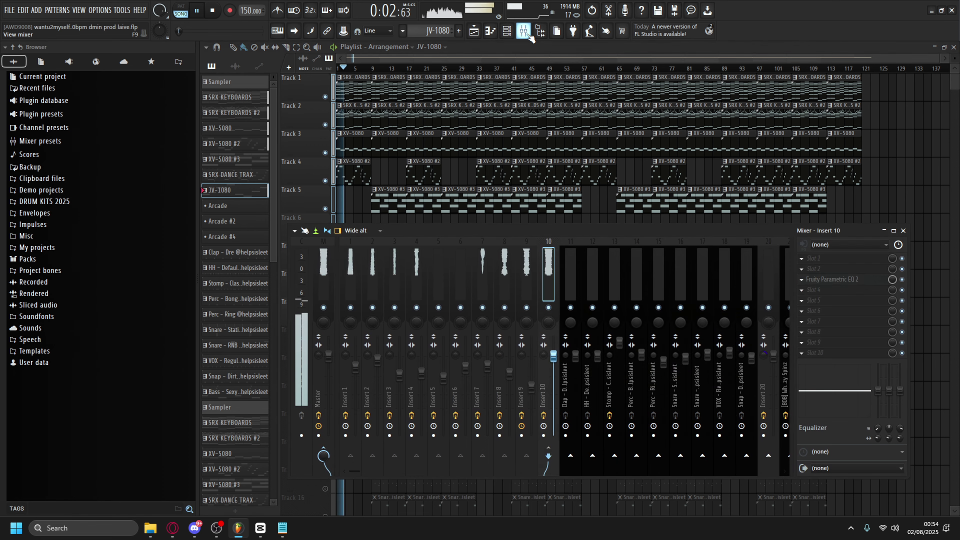
{"action": "left_click", "coordinate": [526, 33]}
{"action": "scroll", "coordinate": [299, 135], "scroll_direction": "up", "scroll_amount": 3}
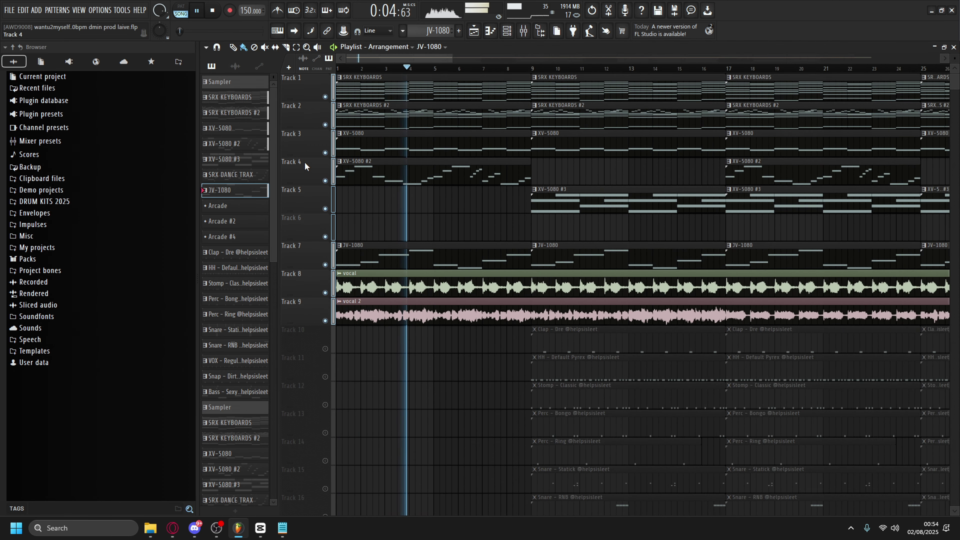
{"action": "scroll", "coordinate": [368, 202], "scroll_direction": "down", "scroll_amount": 3}
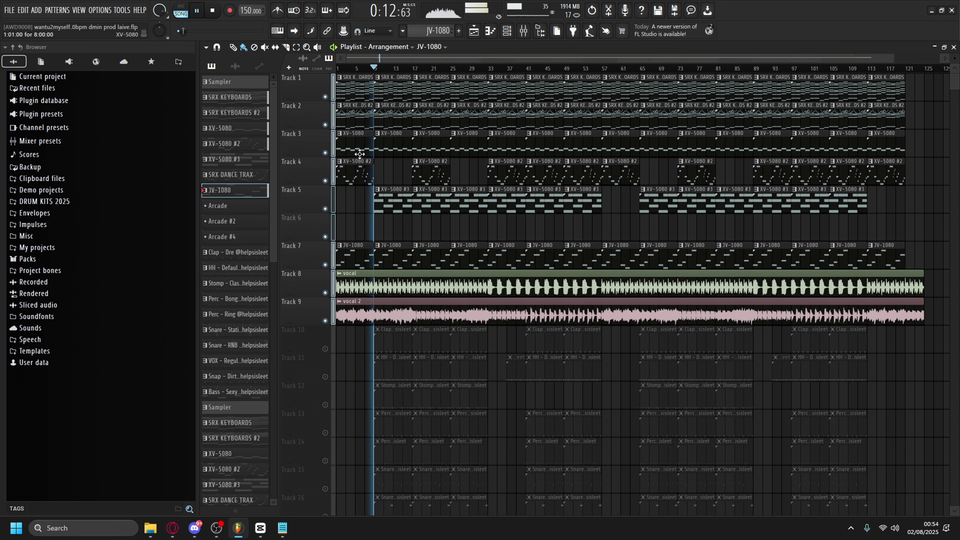
{"action": "scroll", "coordinate": [519, 192], "scroll_direction": "up", "scroll_amount": 5}
{"action": "scroll", "coordinate": [518, 191], "scroll_direction": "down", "scroll_amount": 5}
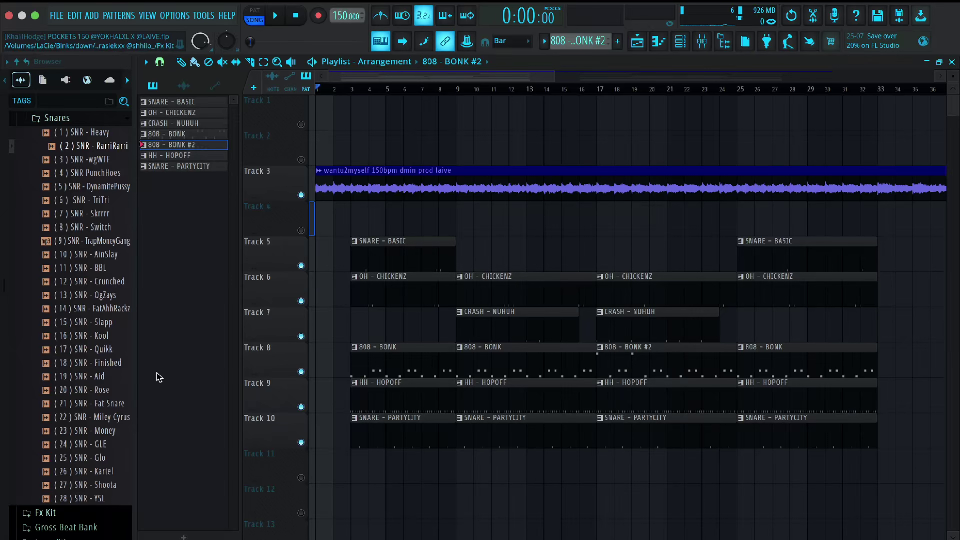
Play the POCKETS 150 arrangement, close the wantu2myself clip settings, solo Track 3 with that loop, and stop playback.
{"action": "double_click", "coordinate": [391, 189]}
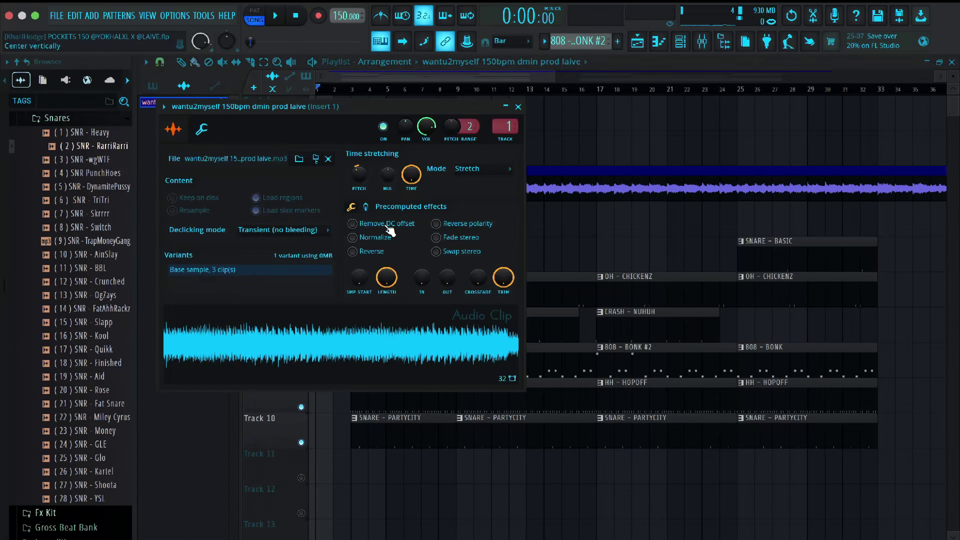
{"action": "key", "text": "space"}
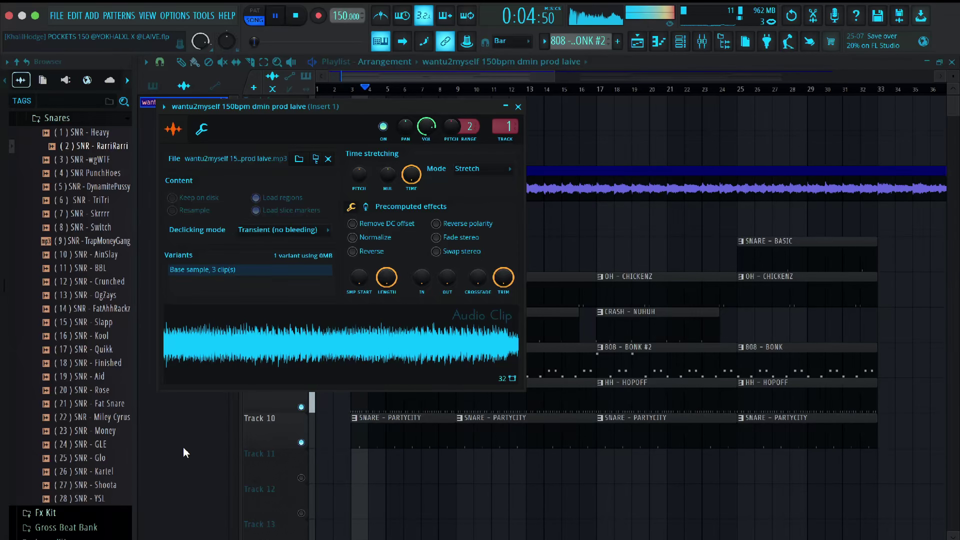
{"action": "key", "text": "Escape"}
{"action": "right_click", "coordinate": [302, 195]}
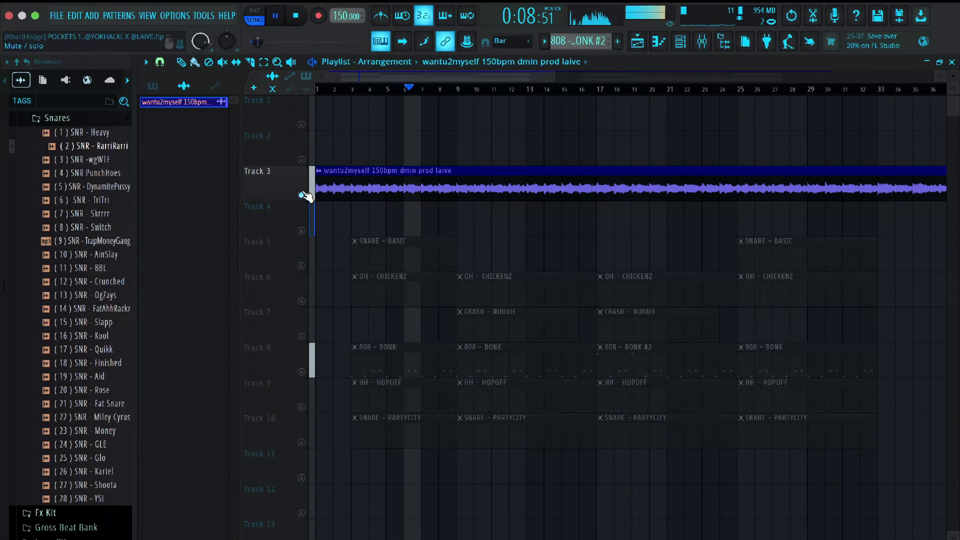
{"action": "key", "text": "space"}
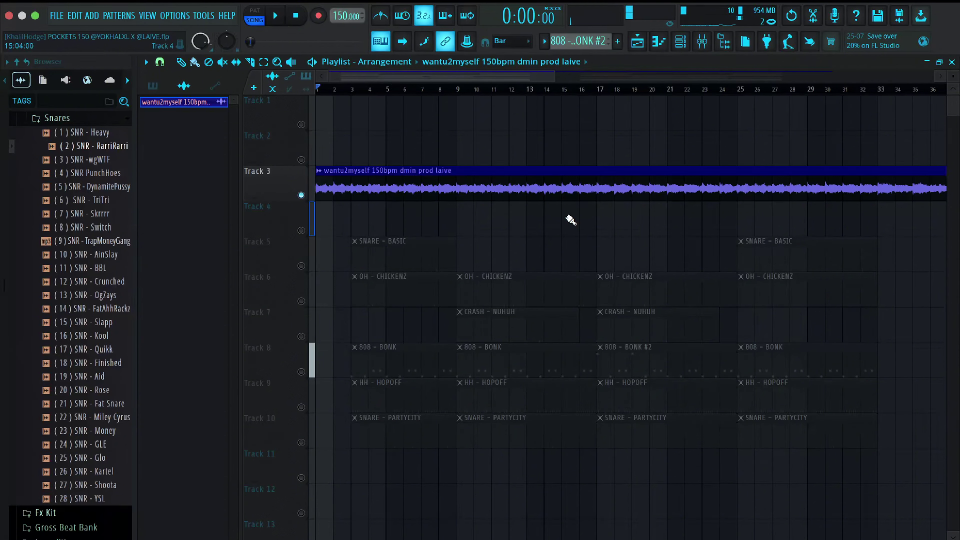
Review the pitch shift in the wantu2myself clip settings, and play the soloed loop from the start before stopping.
{"action": "double_click", "coordinate": [533, 195]}
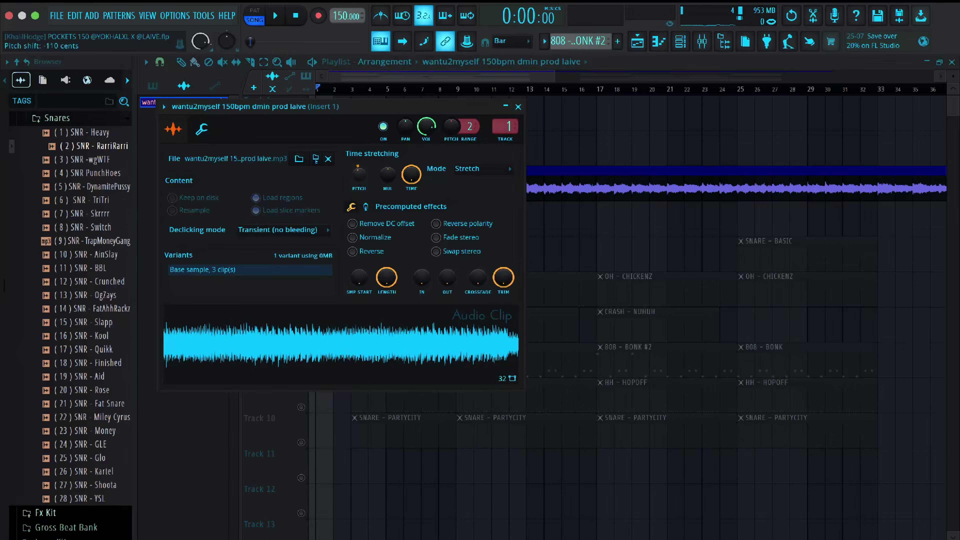
{"action": "left_click", "coordinate": [518, 107]}
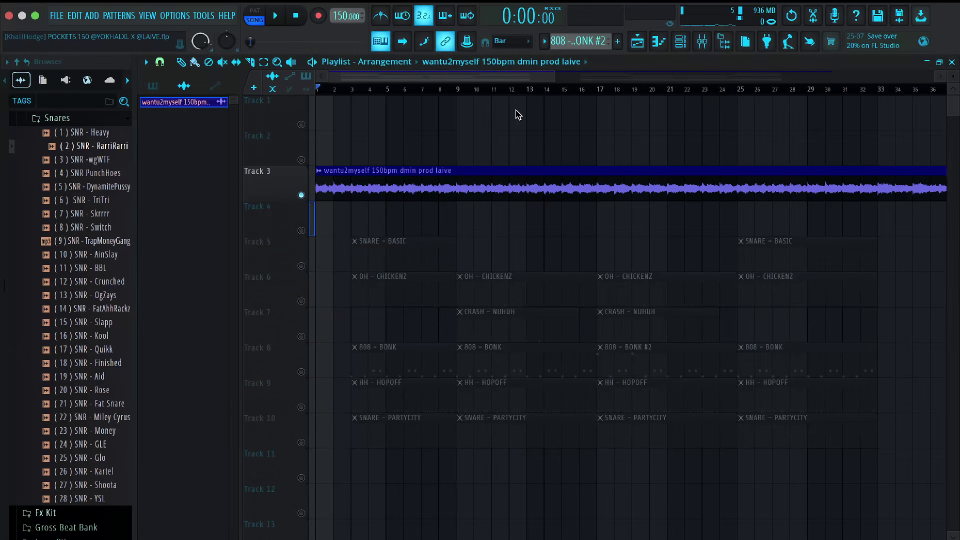
{"action": "key", "text": "space"}
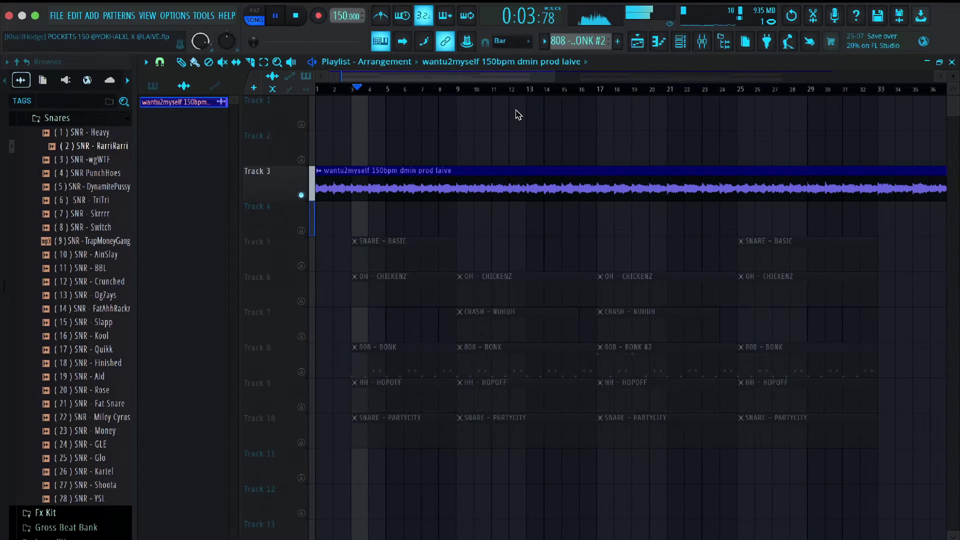
{"action": "key", "text": "space"}
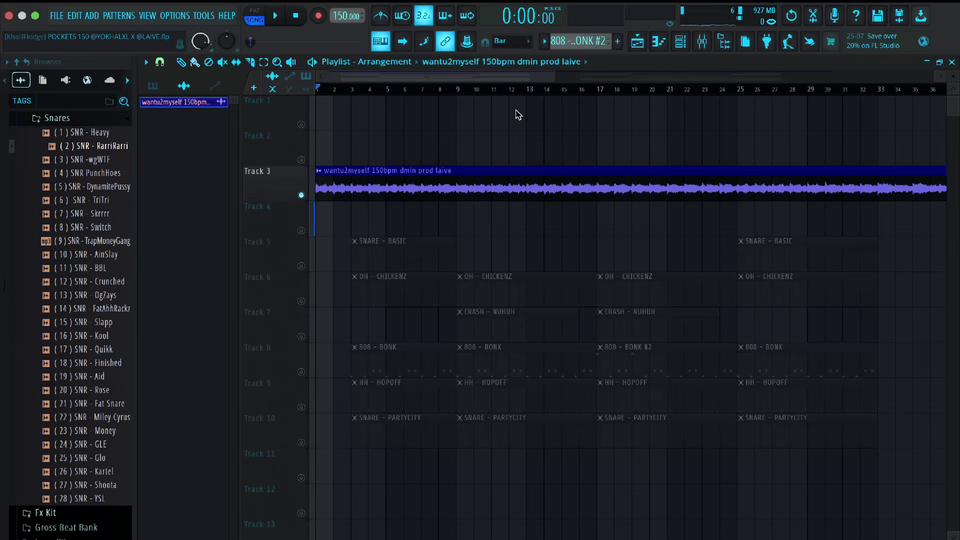
Enable Track 5 with the SNARE - BASIC pattern.
{"action": "left_click", "coordinate": [302, 265]}
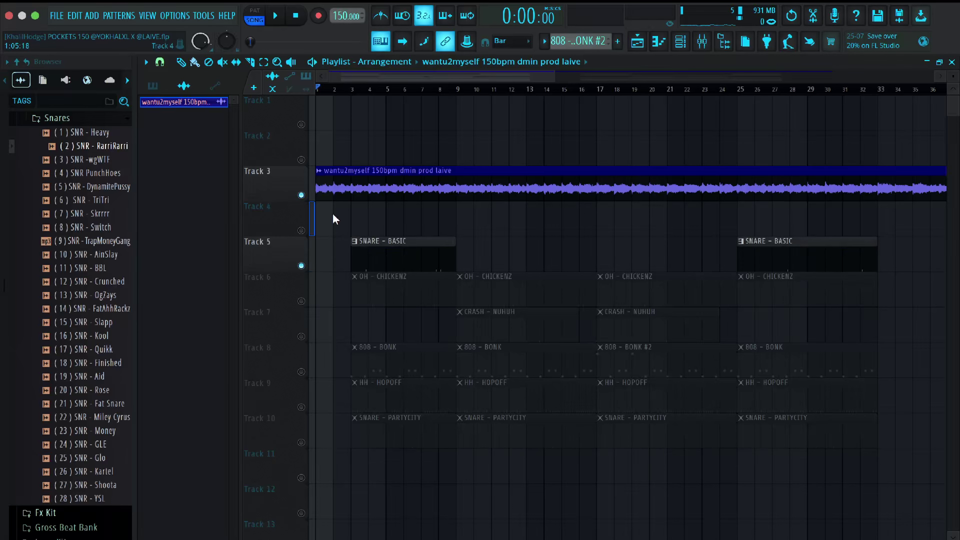
{"action": "left_click", "coordinate": [361, 99]}
{"action": "right_click", "coordinate": [363, 98]}
{"action": "left_click", "coordinate": [354, 98]}
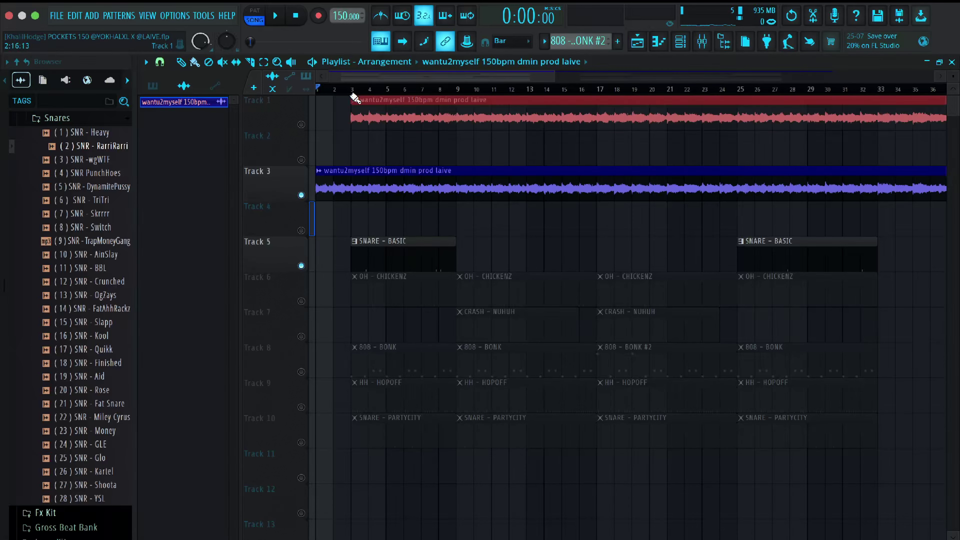
{"action": "left_click", "coordinate": [354, 99]}
{"action": "right_click", "coordinate": [364, 99]}
{"action": "right_click", "coordinate": [365, 98]}
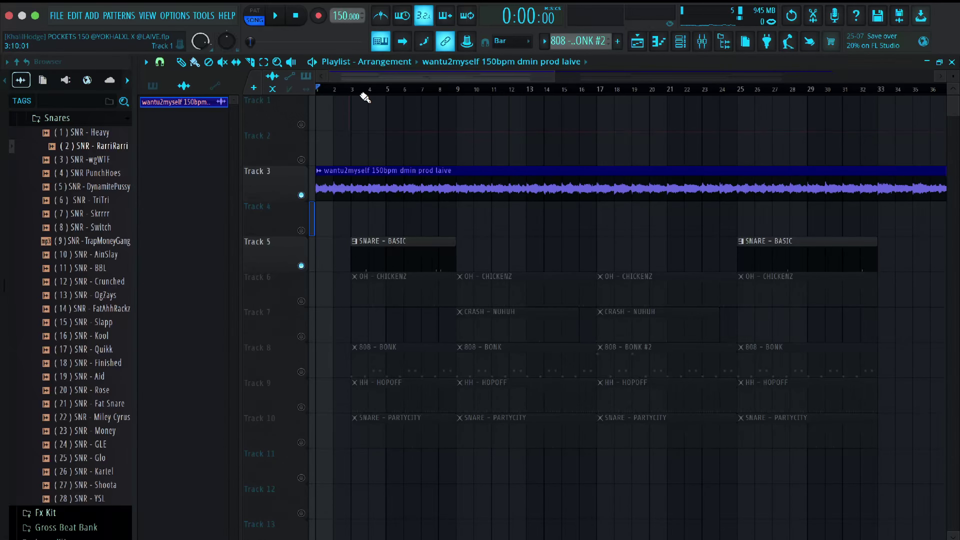
Play the arrangement from bar 3 and mute Track 3 to hear the SNARE - BASIC pattern alone.
{"action": "left_click", "coordinate": [351, 90]}
{"action": "key", "text": "space"}
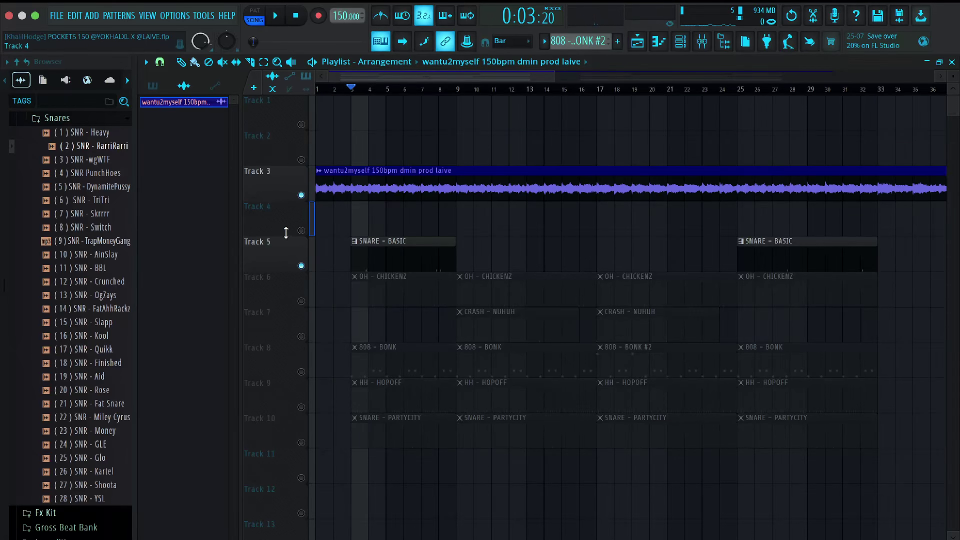
{"action": "left_click", "coordinate": [302, 196]}
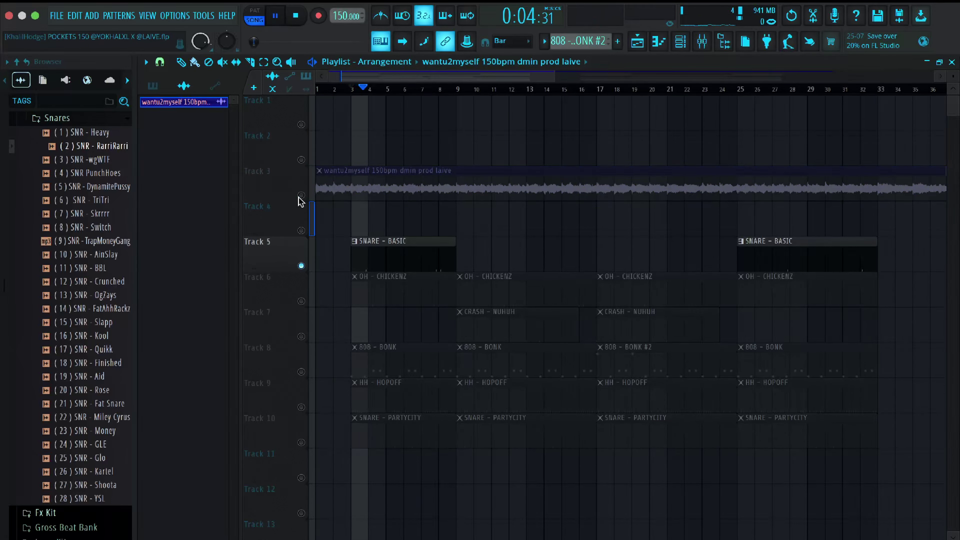
Stop playback, enable Track 6 with the OH - CHICKENZ pattern, mute Track 5, and play the pattern alone from bar 3.
{"action": "key", "text": "space"}
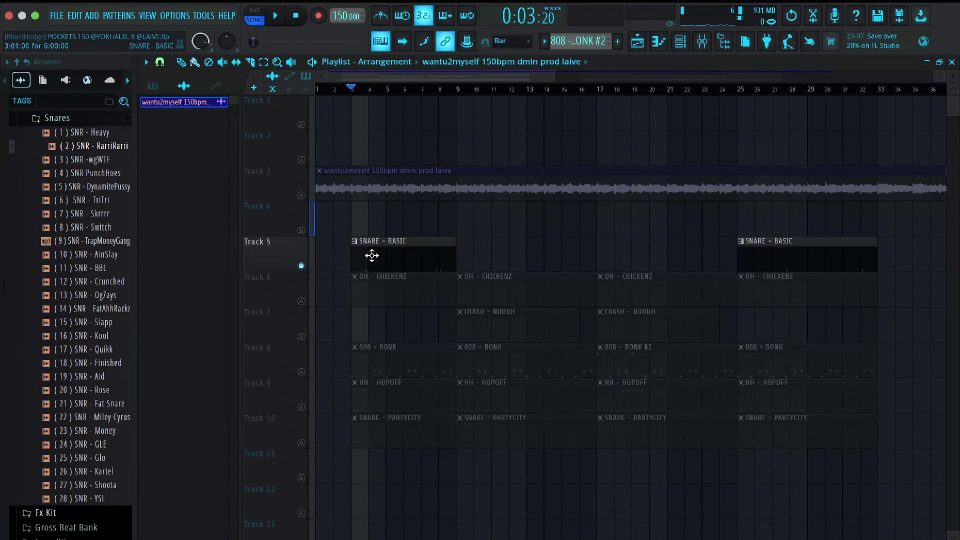
{"action": "left_click", "coordinate": [301, 301]}
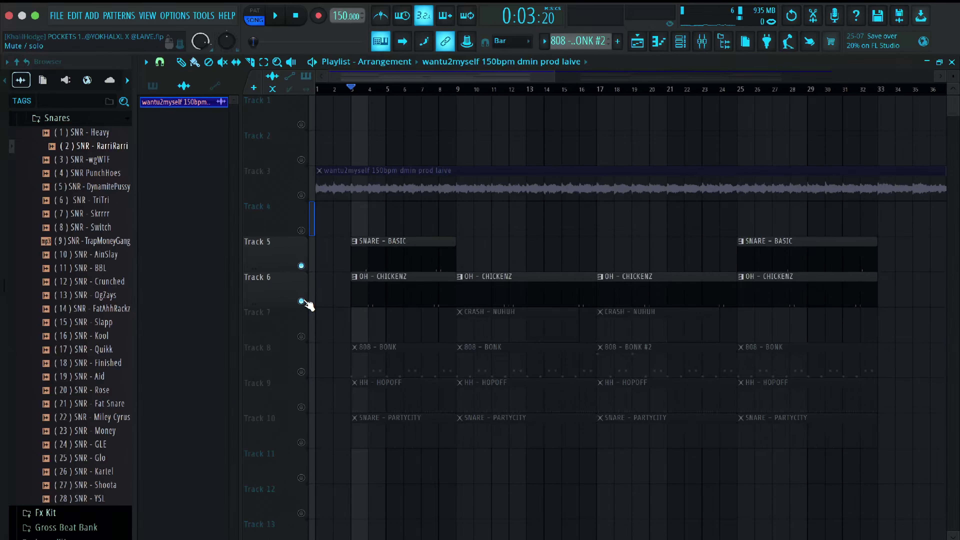
{"action": "key", "text": "space"}
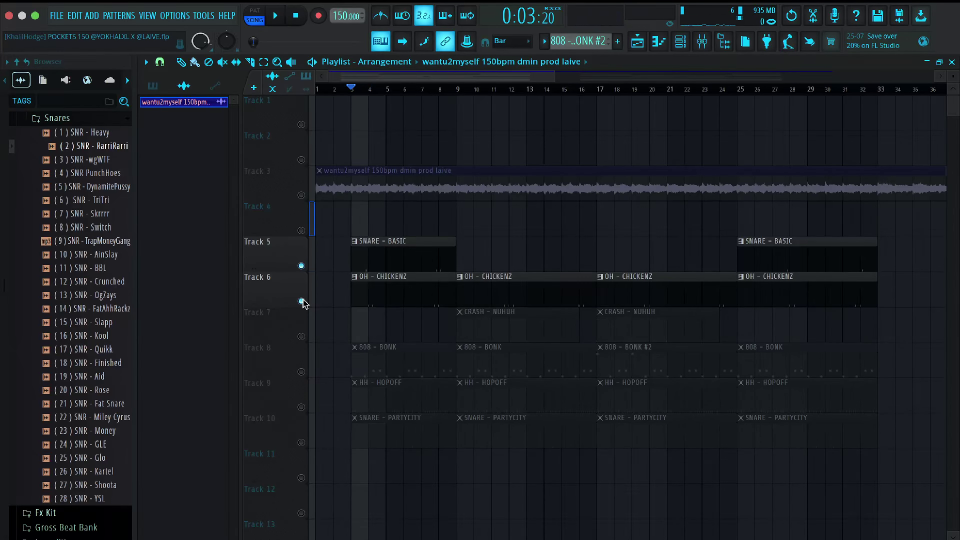
{"action": "left_click", "coordinate": [302, 266]}
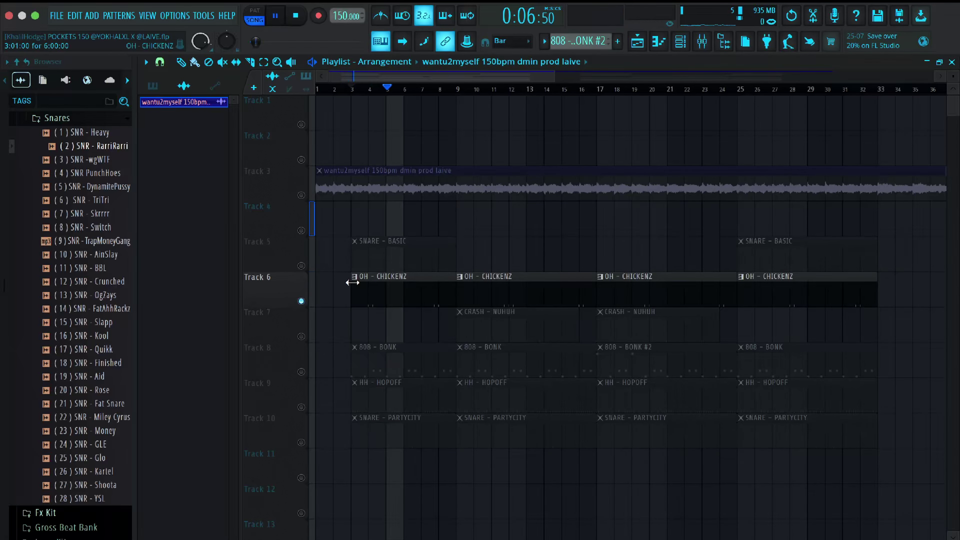
Examine the OH - CHICKENZ notes in the channel rack and the piano roll, and stop playback.
{"action": "double_click", "coordinate": [362, 288]}
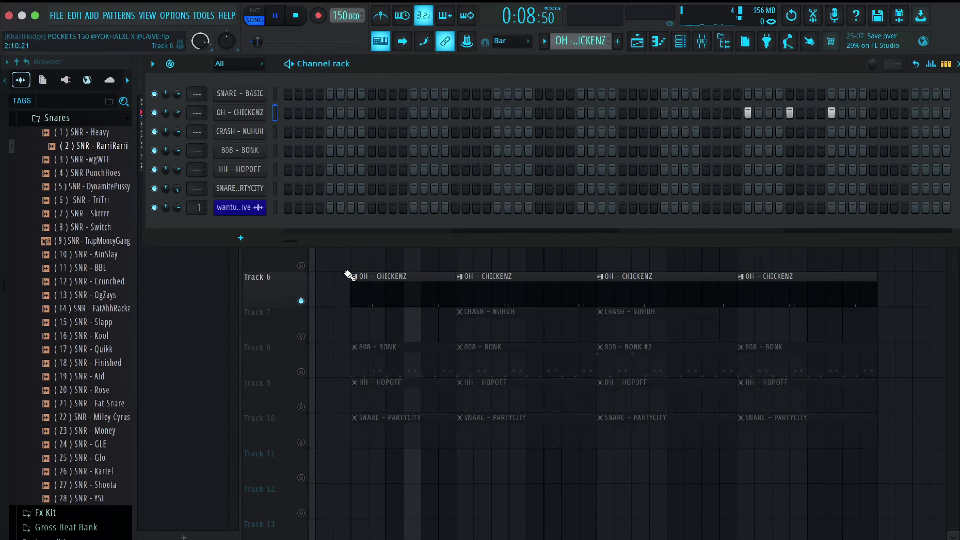
{"action": "right_click", "coordinate": [253, 116]}
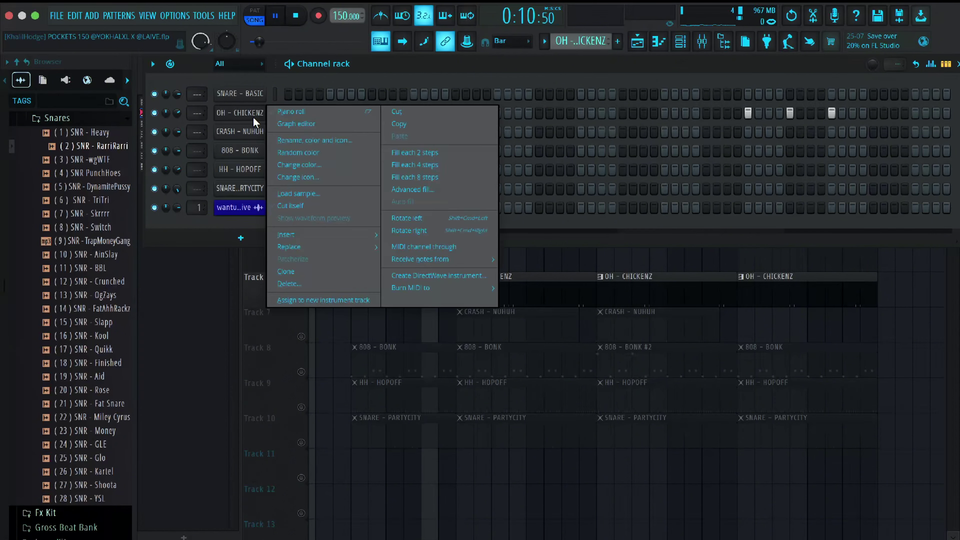
{"action": "left_click", "coordinate": [287, 113]}
{"action": "key", "text": "space"}
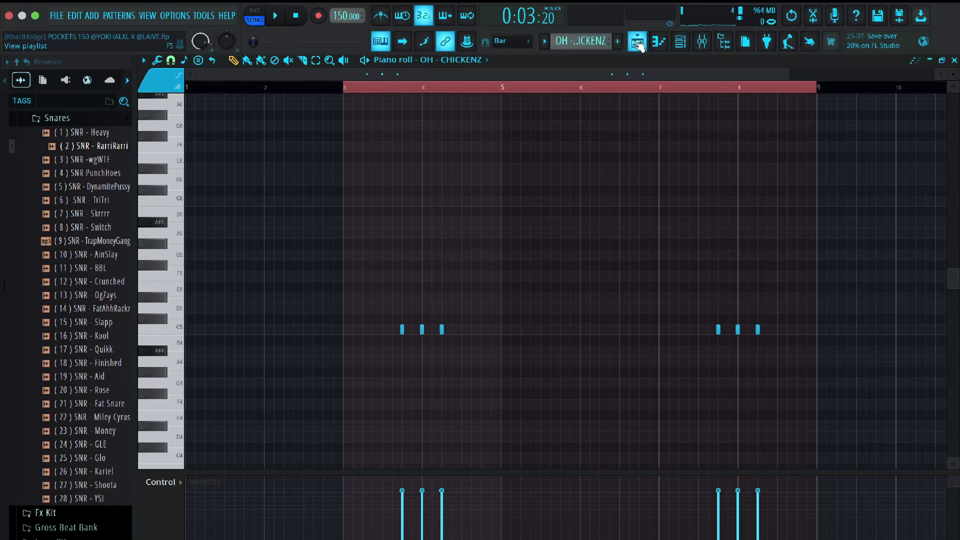
Return to the playlist, enable Track 7 with the CRASH - NUHUH pattern, and play it from bar 9 before stopping.
{"action": "left_click", "coordinate": [637, 41]}
{"action": "left_click", "coordinate": [301, 337]}
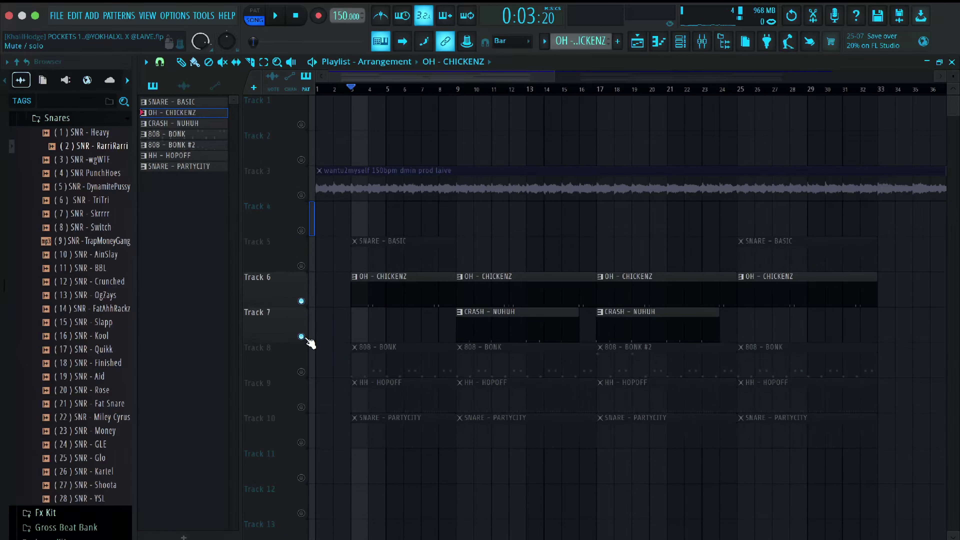
{"action": "left_click", "coordinate": [455, 91]}
{"action": "key", "text": "space"}
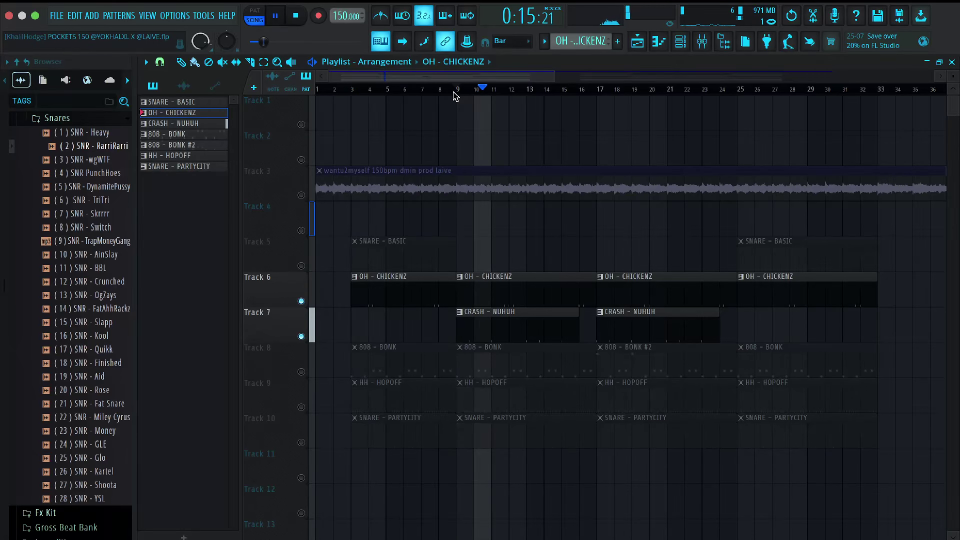
{"action": "key", "text": "space"}
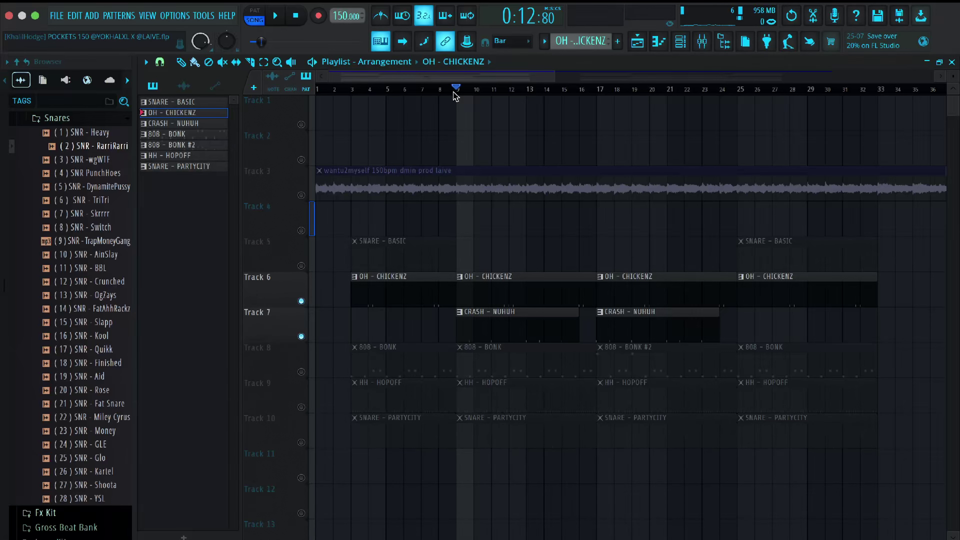
Enable Track 8 with the 808 - BONK pattern, play it from bar 9 while viewing its piano roll notes, and stop in the playlist.
{"action": "left_click", "coordinate": [301, 371]}
{"action": "double_click", "coordinate": [495, 376]}
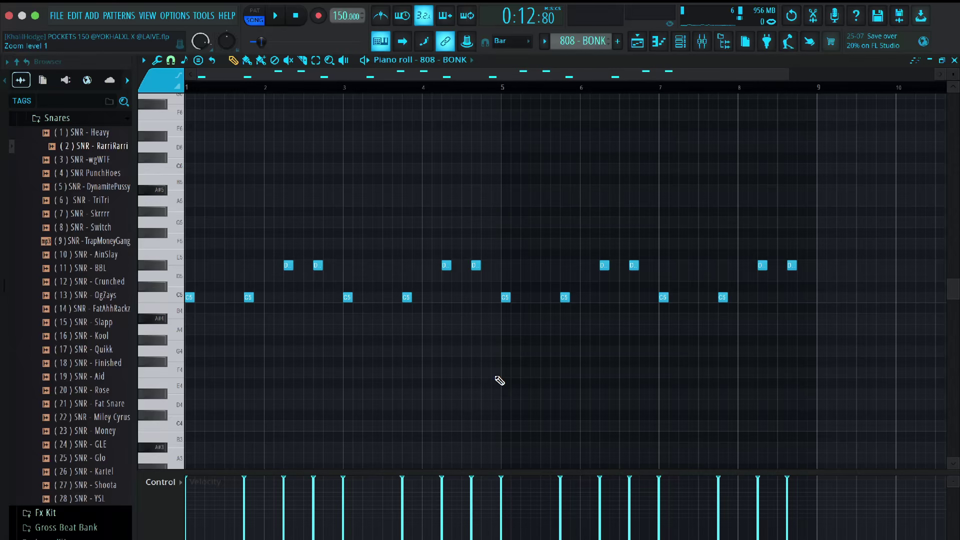
{"action": "key", "text": "space"}
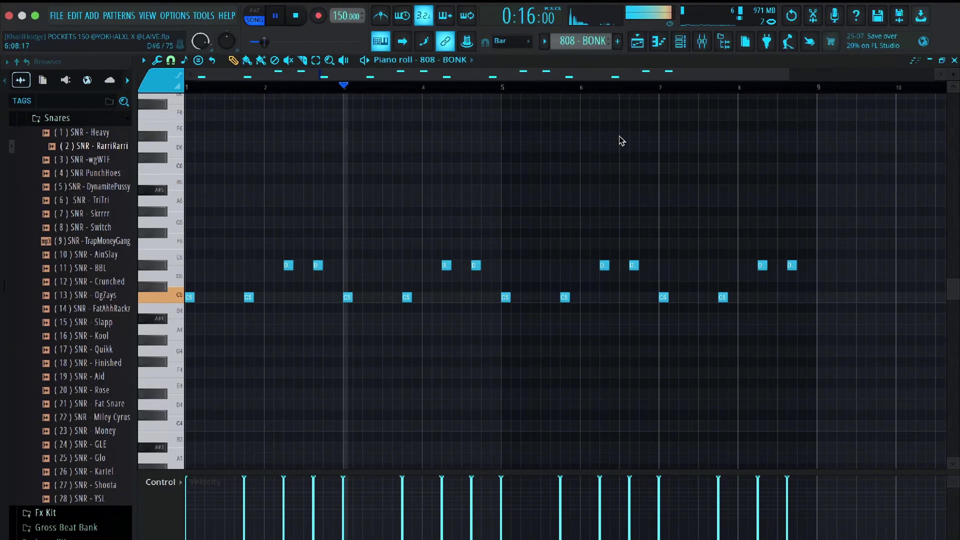
{"action": "left_click", "coordinate": [642, 43]}
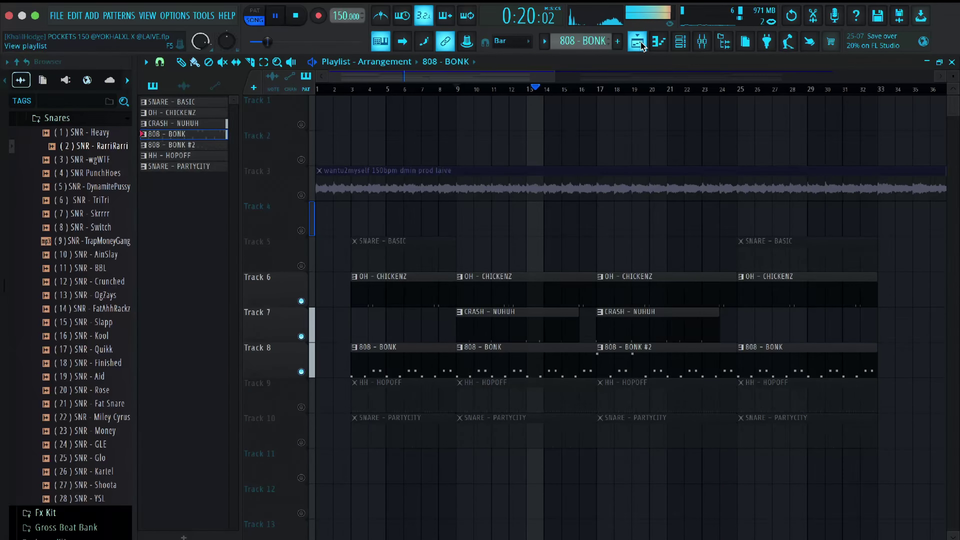
{"action": "key", "text": "space"}
Look at the 808 - BONK pattern in the channel rack, and return to the playlist.
{"action": "left_click", "coordinate": [642, 43]}
{"action": "left_click", "coordinate": [680, 41]}
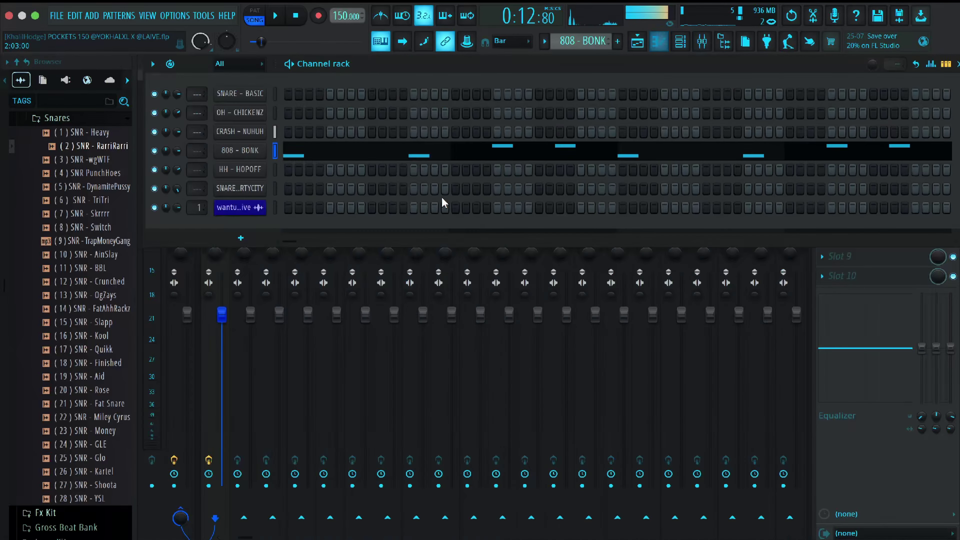
{"action": "left_click", "coordinate": [642, 45]}
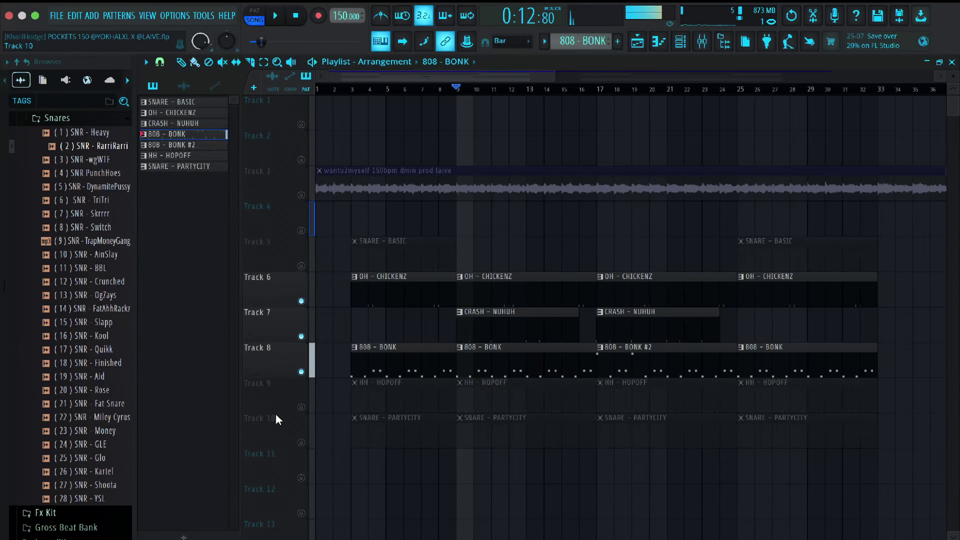
Enable Track 9 with the HH - HOPOFF pattern, and play the active drum tracks from bar 9 and from bar 17.
{"action": "left_click", "coordinate": [301, 407]}
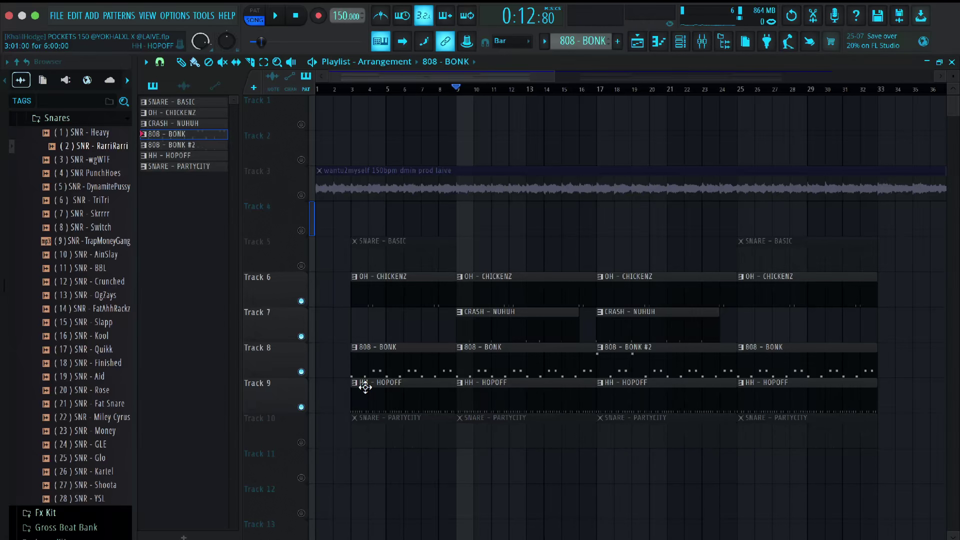
{"action": "key", "text": "space"}
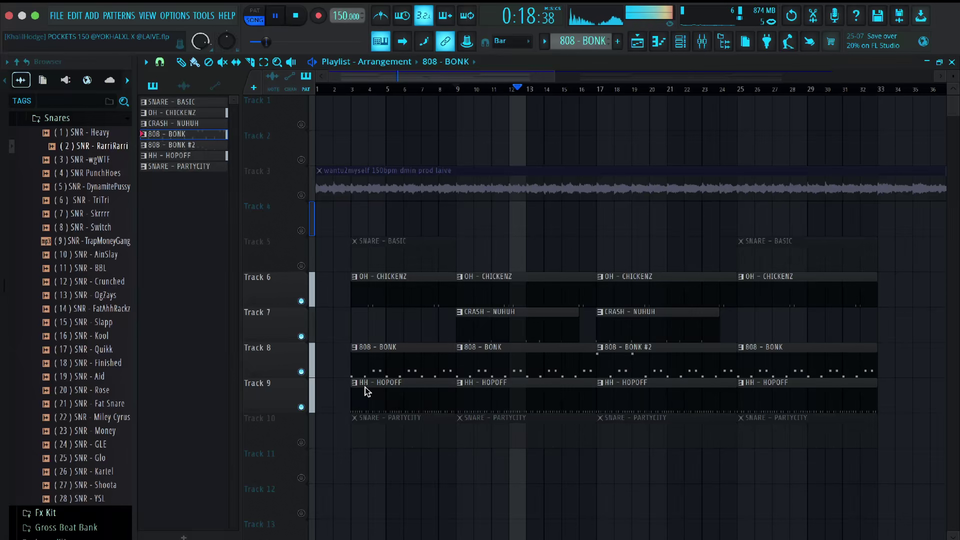
{"action": "key", "text": "space"}
{"action": "left_click", "coordinate": [599, 90]}
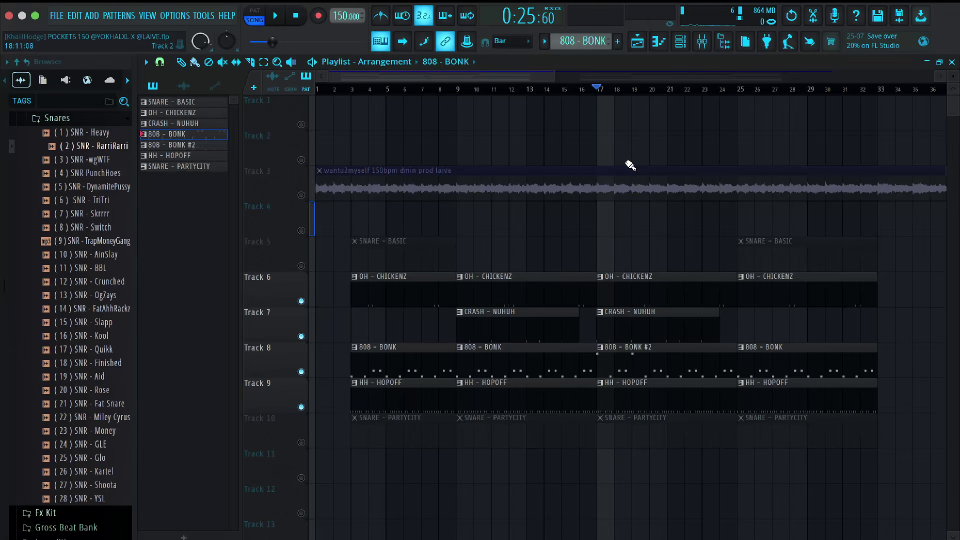
{"action": "key", "text": "space"}
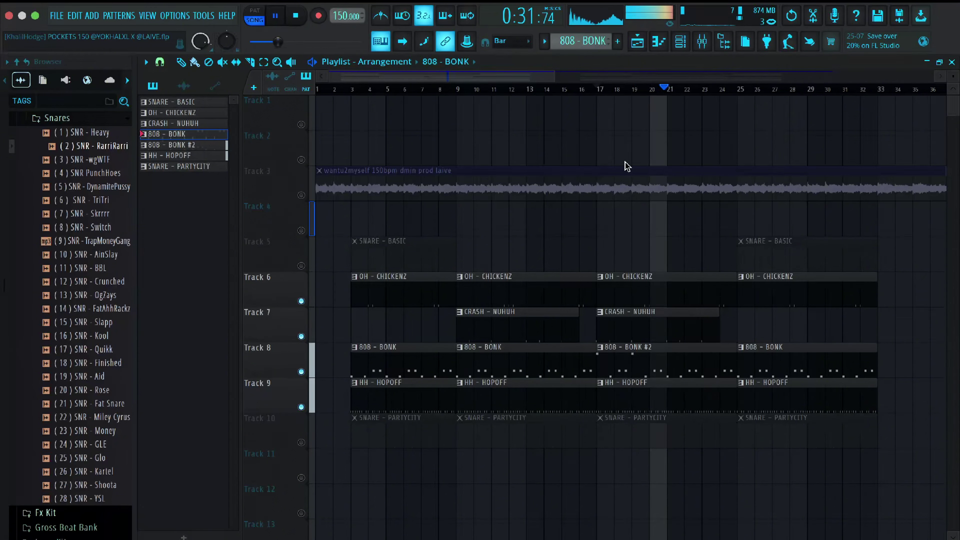
{"action": "key", "text": "space"}
Enable Track 10 with the SNARE - PARTYCITY pattern, and play the active drum tracks from bar 17 before stopping.
{"action": "left_click", "coordinate": [301, 442]}
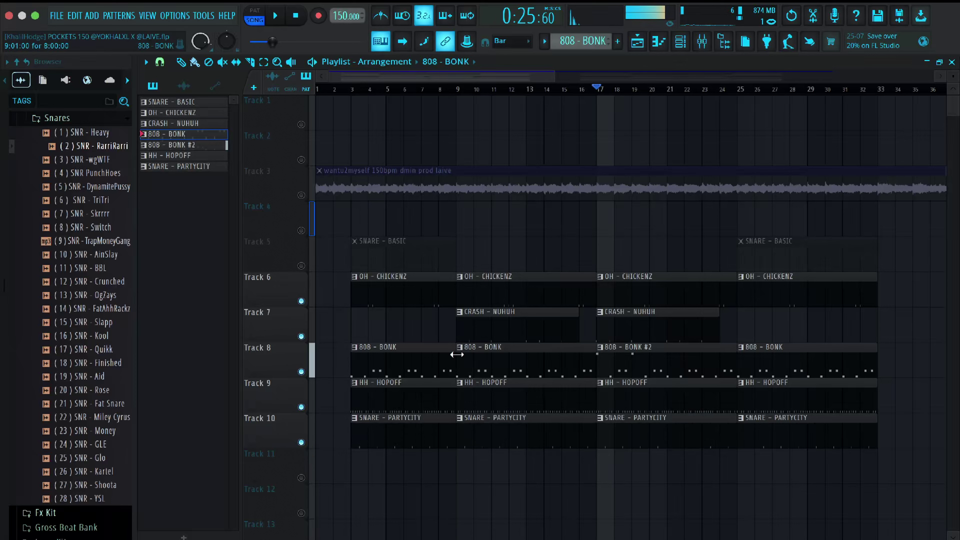
{"action": "key", "text": "space"}
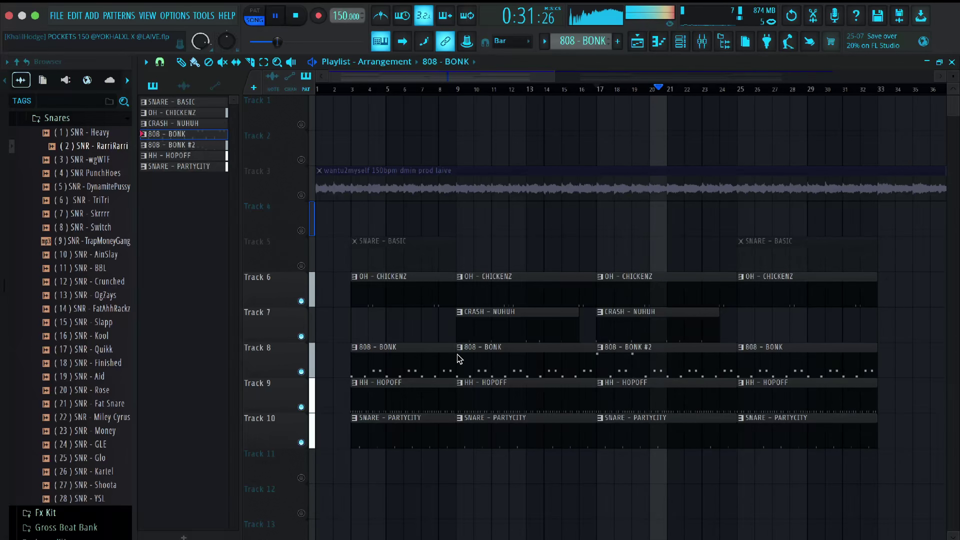
{"action": "key", "text": "space"}
Unmute the wantu2myself loop on Track 3 and SNARE - BASIC on Track 5, and play the full arrangement from bar 1 before stopping.
{"action": "scroll", "coordinate": [692, 189], "scroll_direction": "right", "scroll_amount": 4}
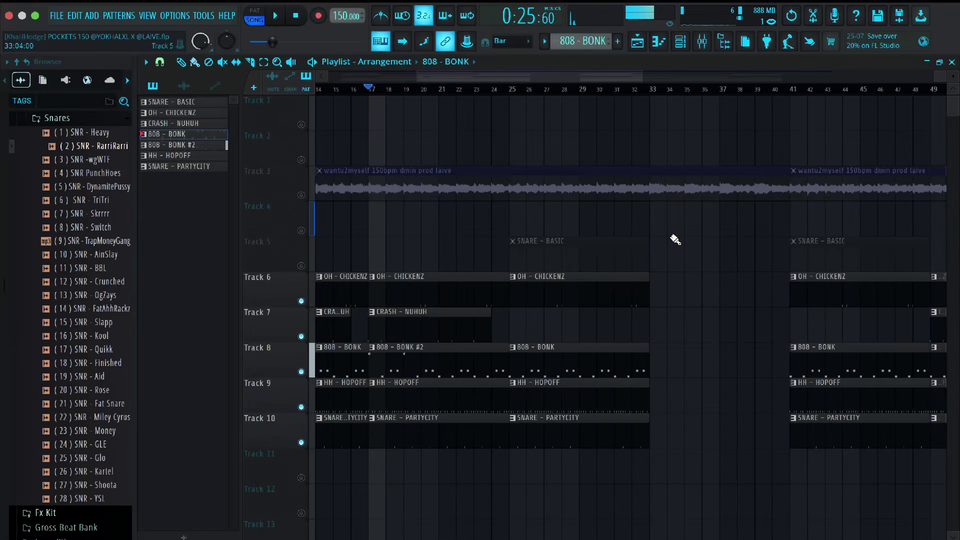
{"action": "scroll", "coordinate": [670, 239], "scroll_direction": "down", "scroll_amount": 5}
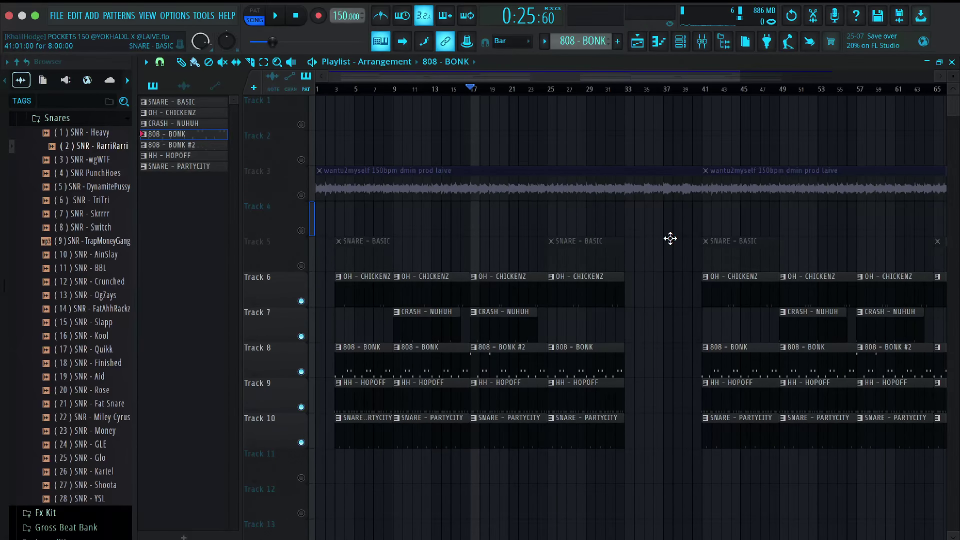
{"action": "left_click", "coordinate": [301, 194]}
{"action": "left_click_drag", "start_coordinate": [474, 96], "coordinate": [317, 90]}
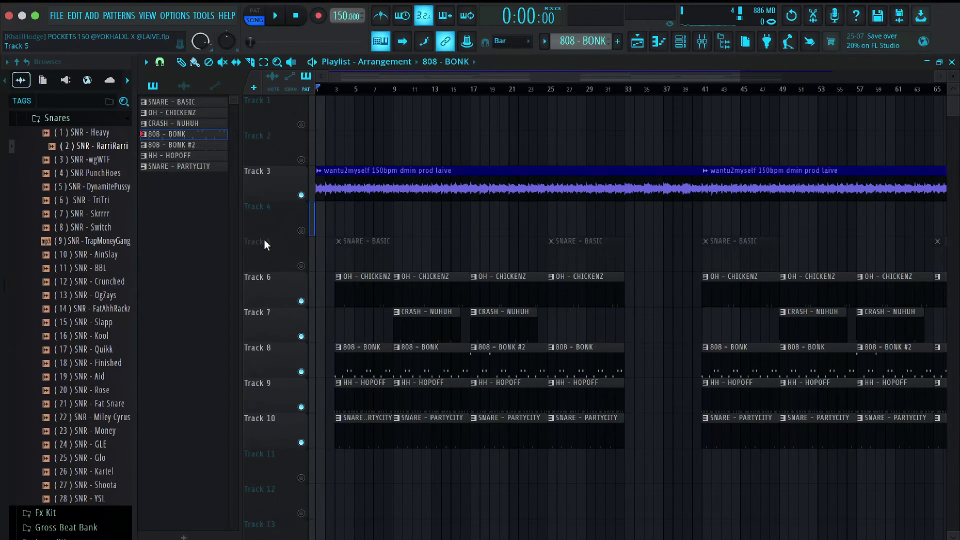
{"action": "left_click", "coordinate": [301, 266]}
{"action": "key", "text": "space"}
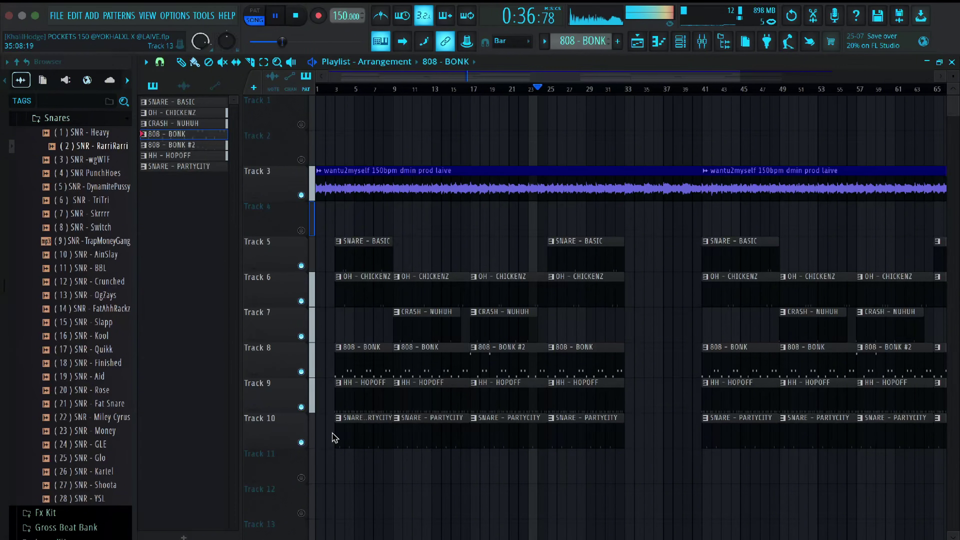
{"action": "key", "text": "space"}
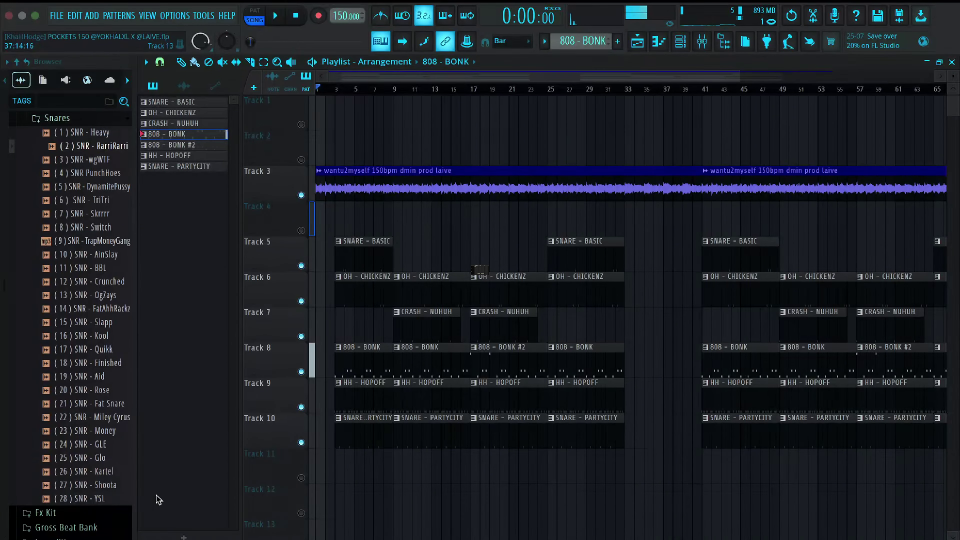